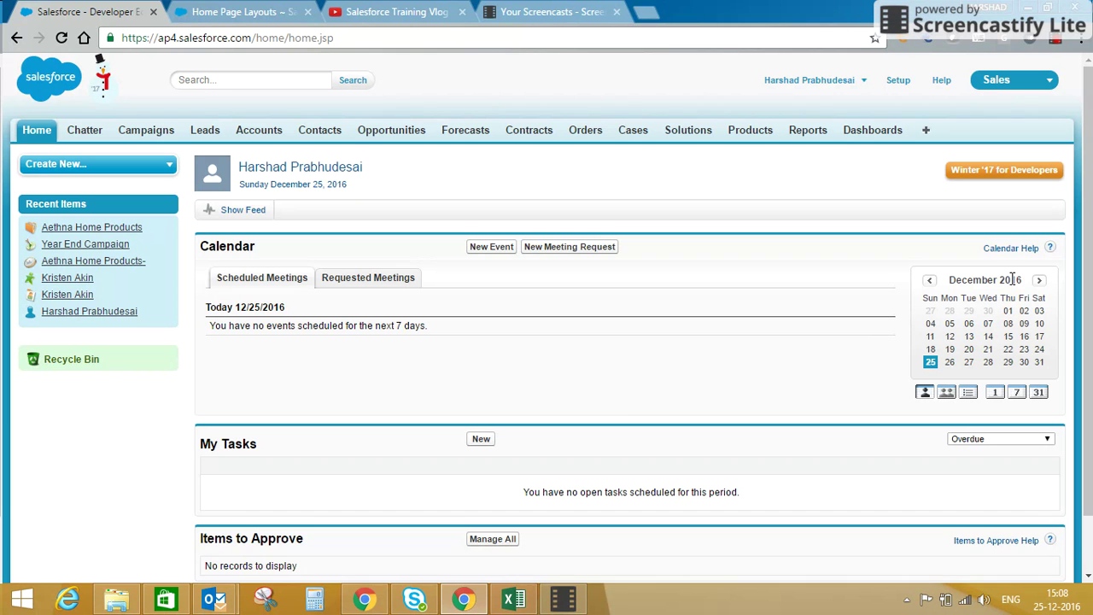
Examine the Home tab's calendar, tasks, approval items and sidebar sections
scroll(1090, 164, "down", 1)
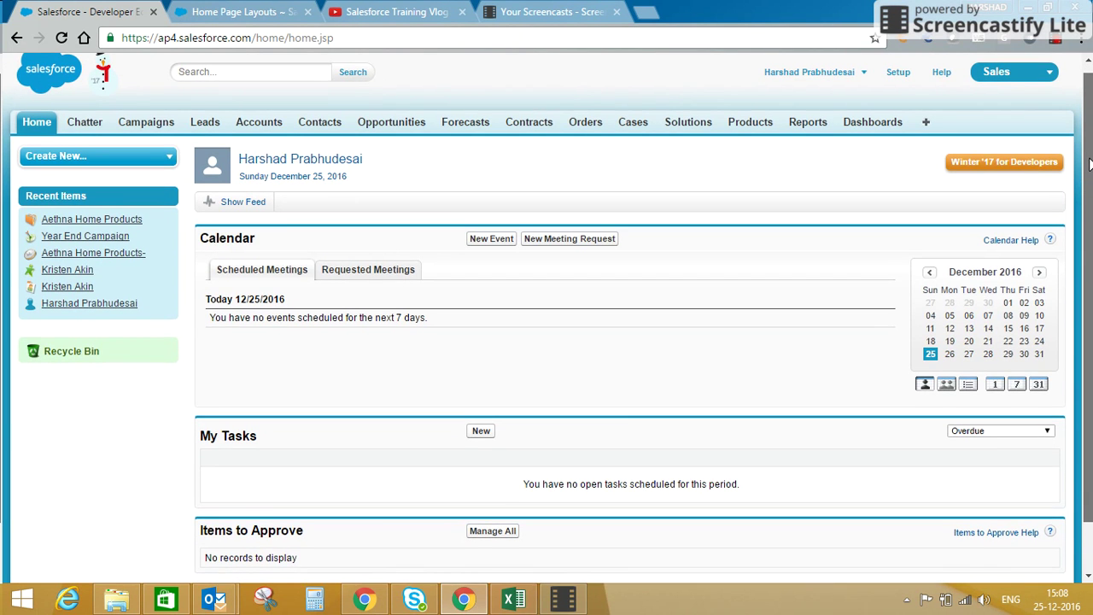
scroll(1090, 164, "down", 2)
scroll(1087, 164, "up", 2)
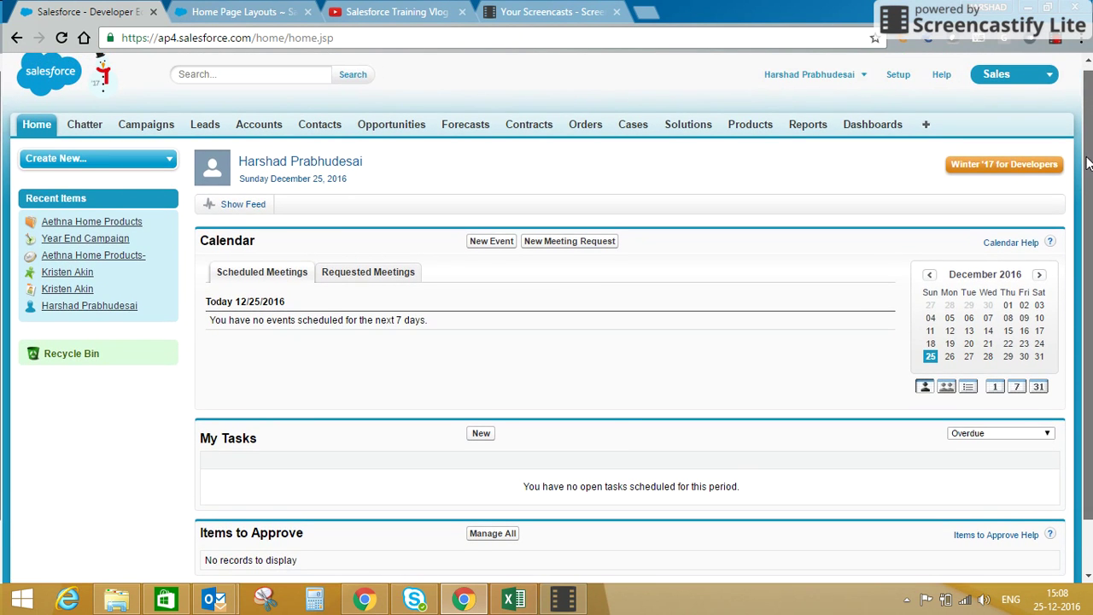
left_click(844, 75)
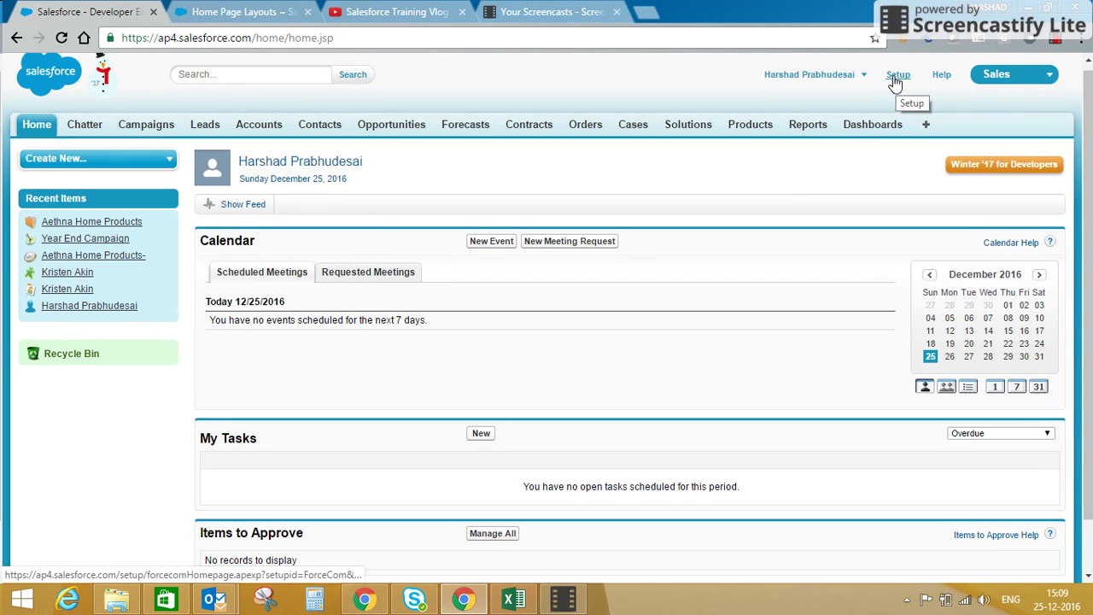
left_click(995, 81)
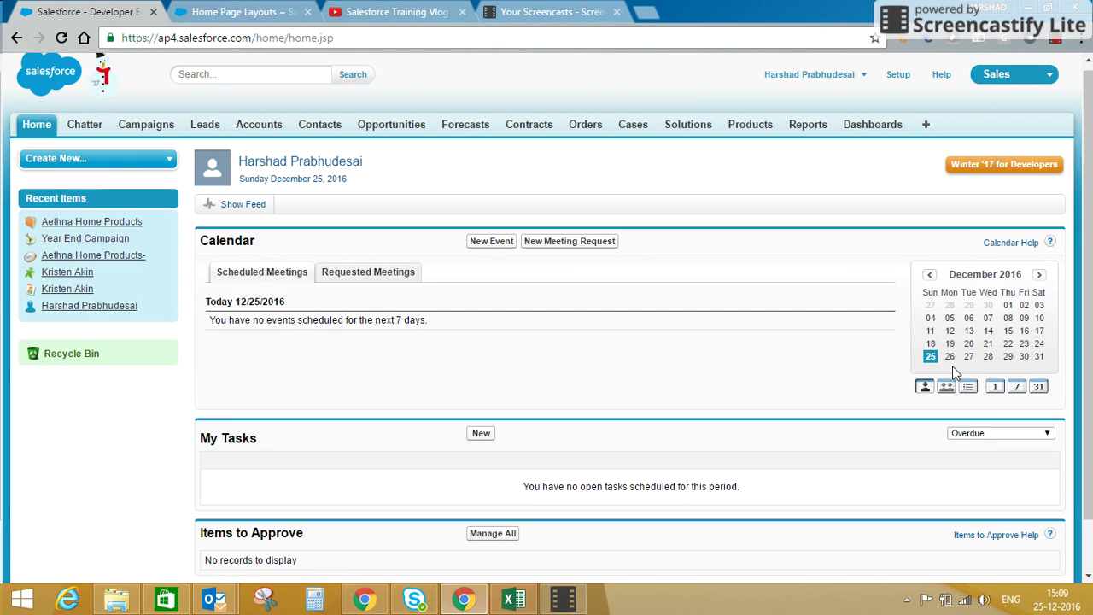
scroll(921, 386, "down", 1)
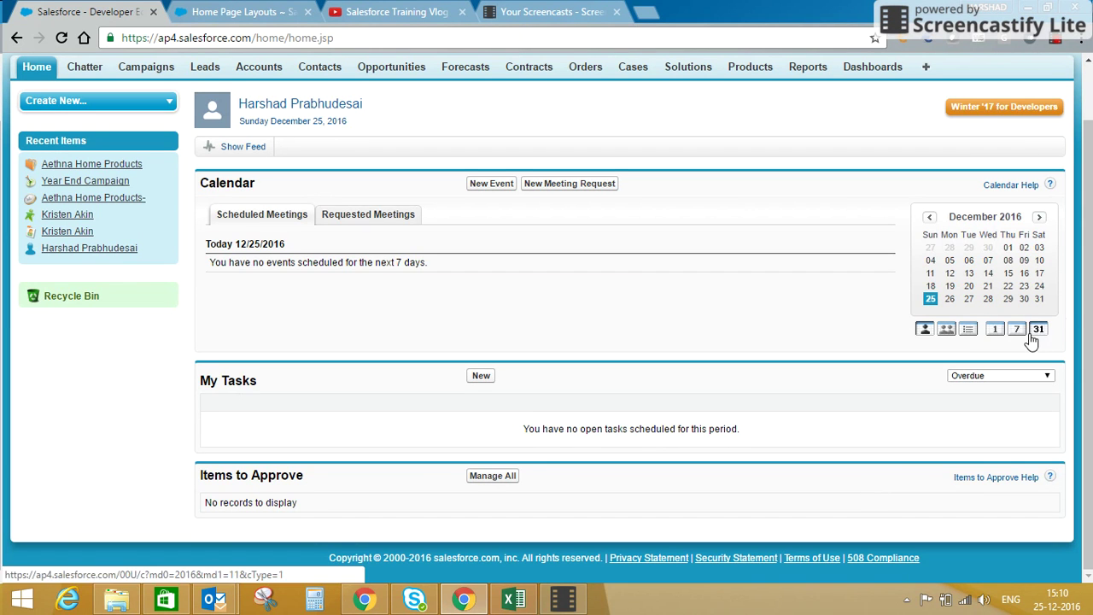
key("ctrl+a")
left_click(717, 167)
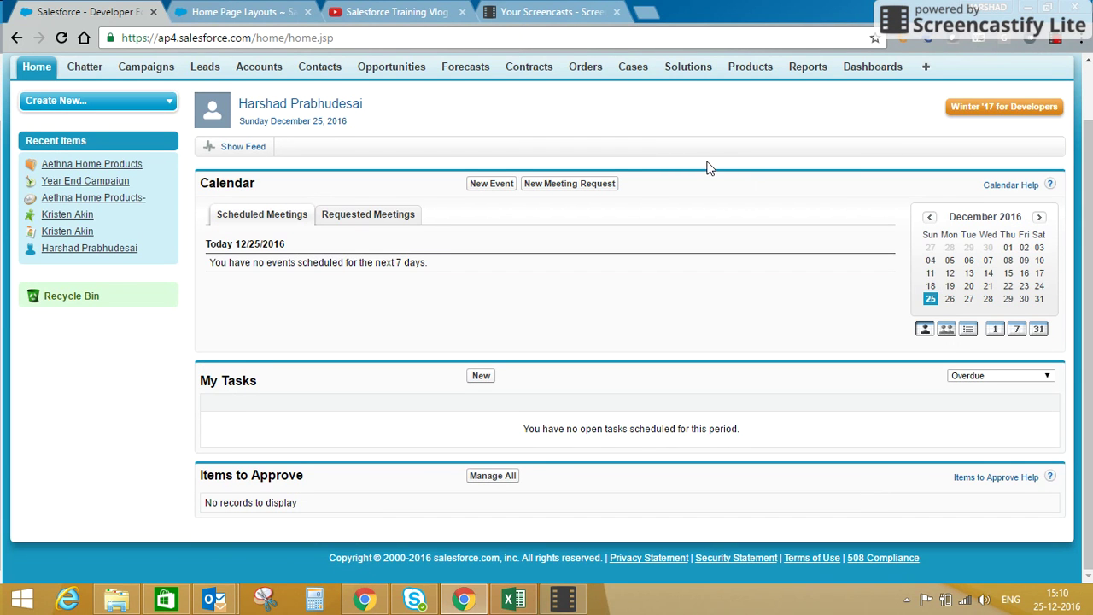
left_click(136, 104)
left_click_drag(1085, 156, 1084, 96)
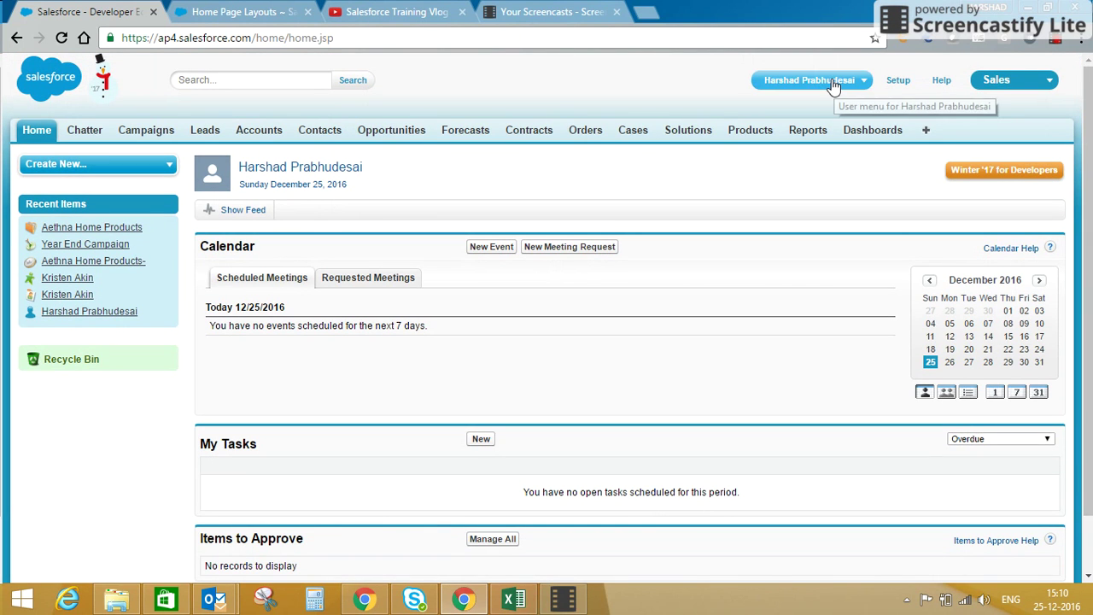
Go to Setup, search for "home" and open the Home Page Components page
left_click(888, 85)
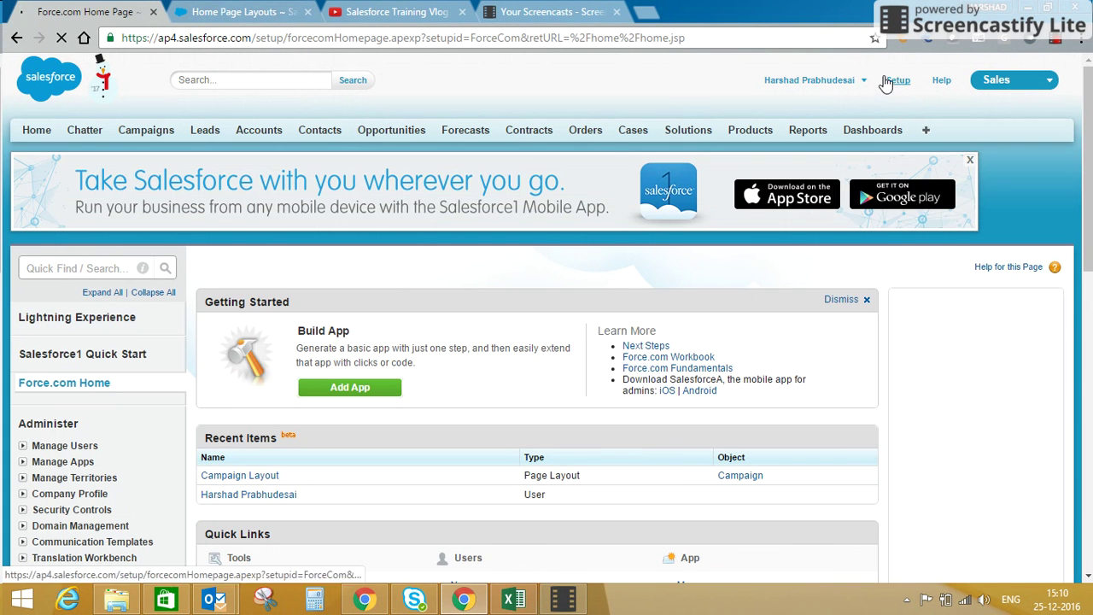
left_click(307, 12)
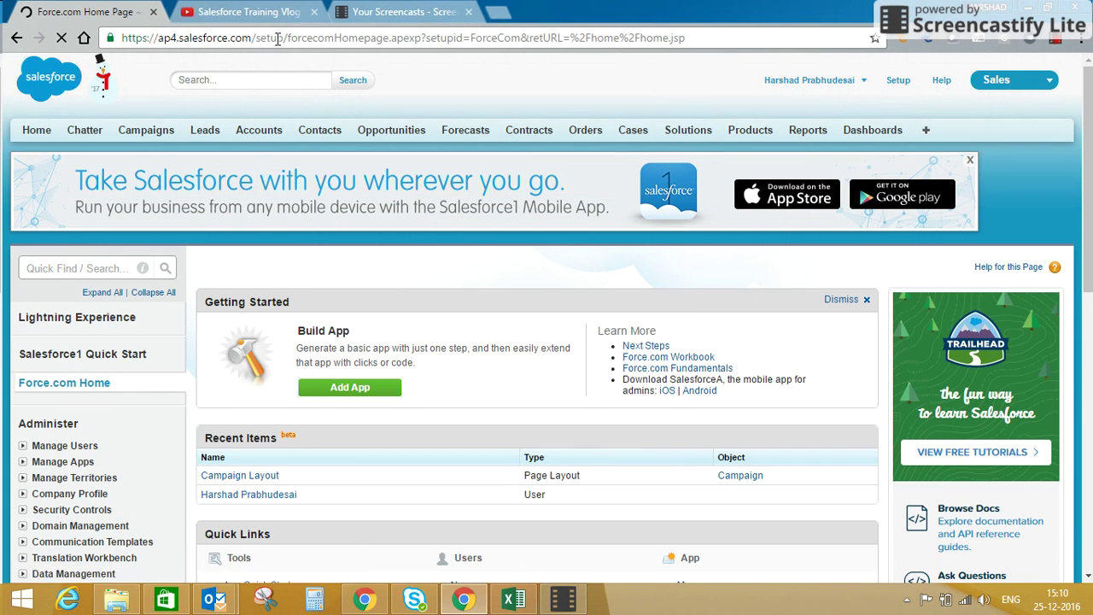
left_click(78, 268)
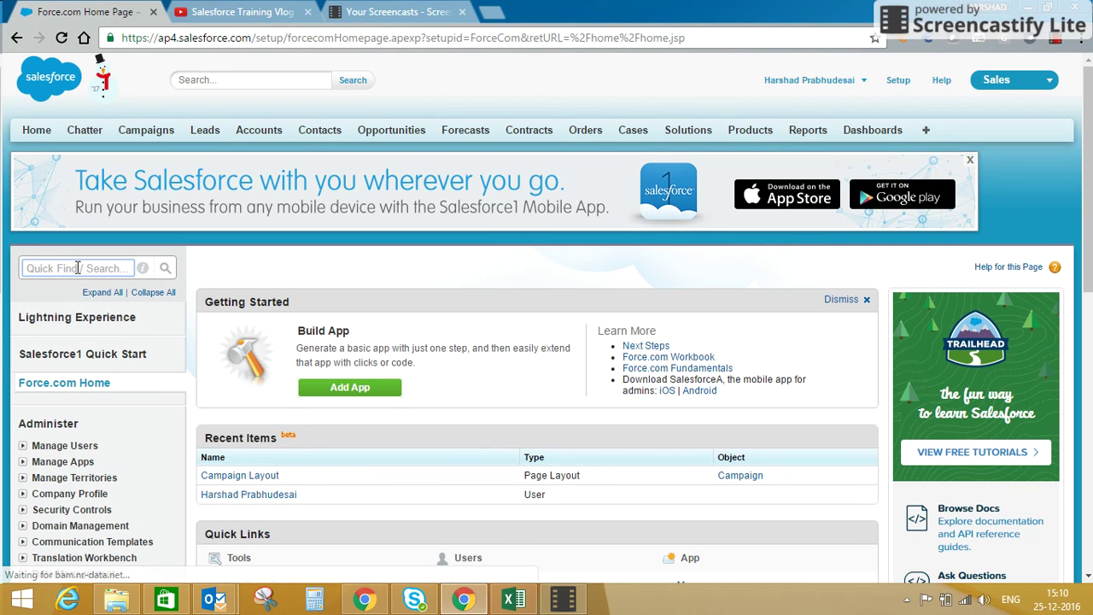
type("home")
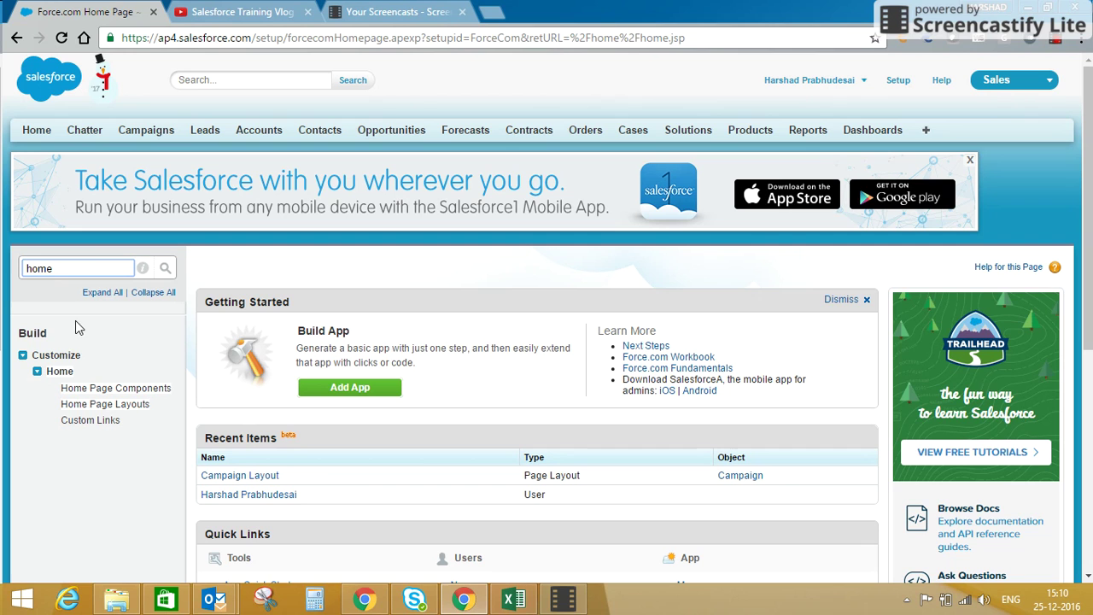
left_click(85, 391)
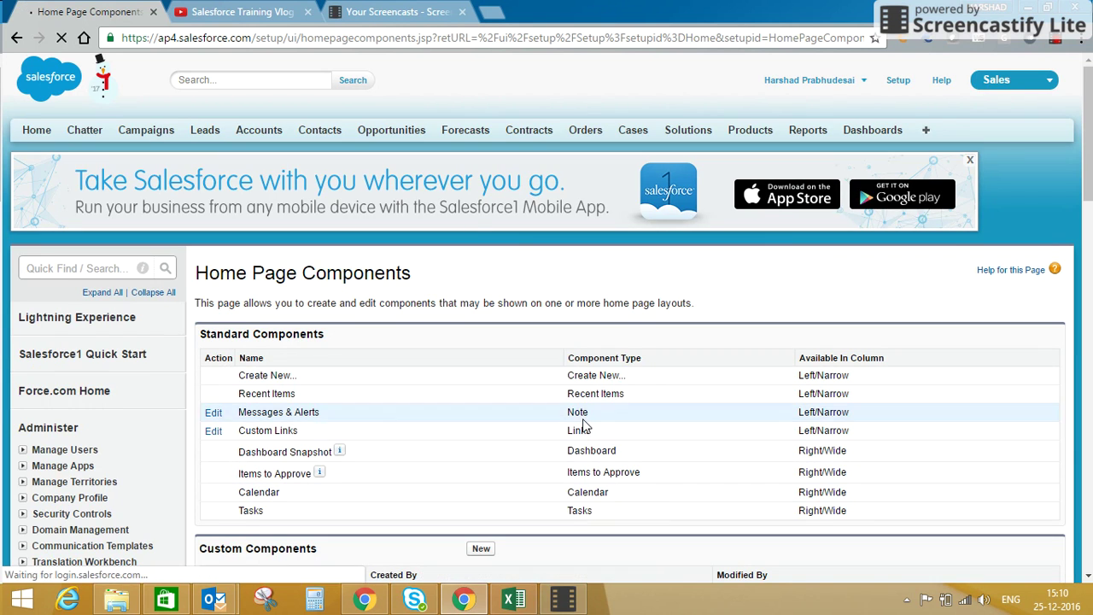
Examine the standard and custom components available for home page layouts
left_click_drag(1089, 103, 1090, 164)
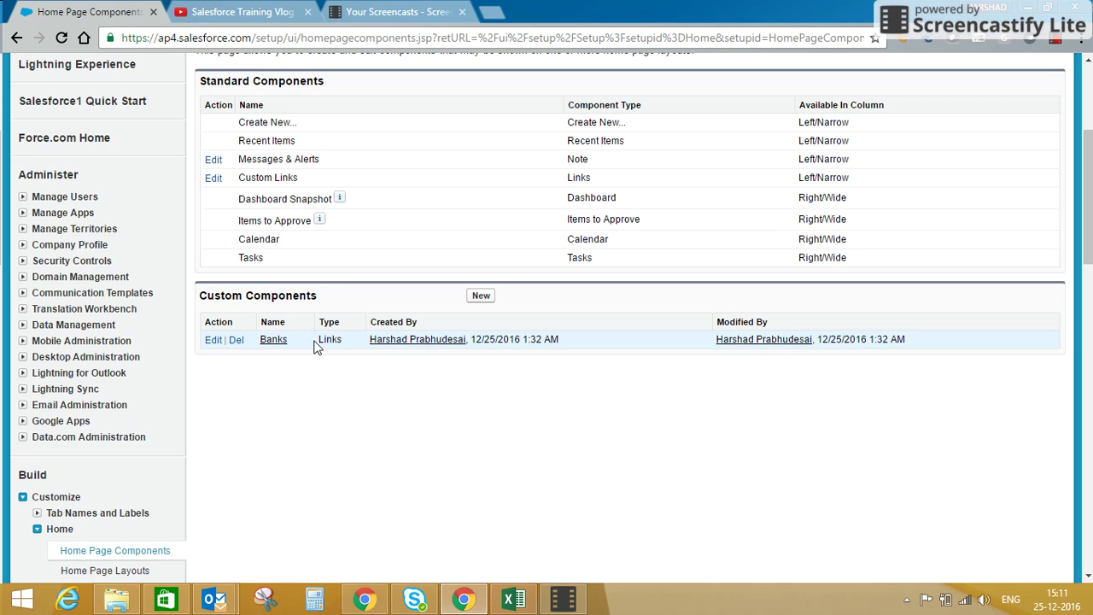
left_click_drag(325, 344, 344, 358)
left_click(343, 358)
Start a new custom home page component and read the descriptions of the available component types
left_click(483, 296)
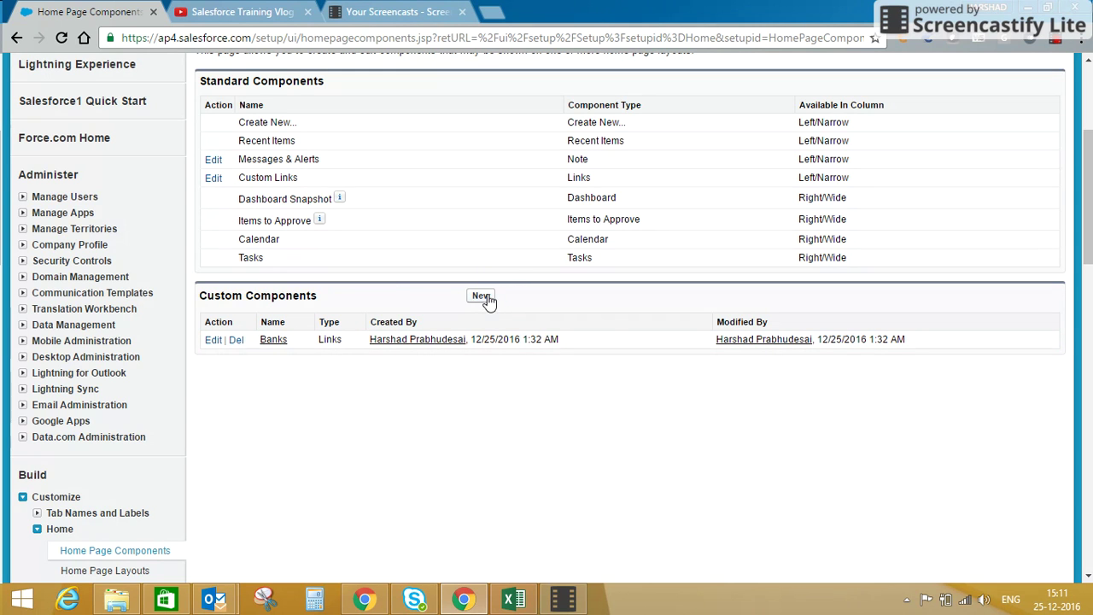
left_click(485, 297)
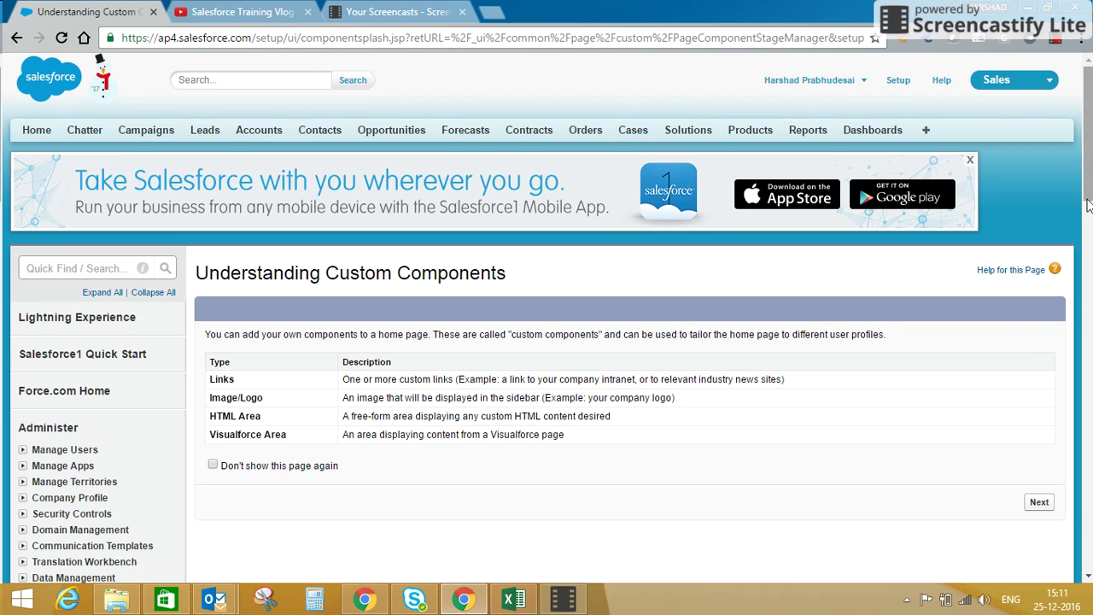
left_click_drag(1087, 196, 1089, 235)
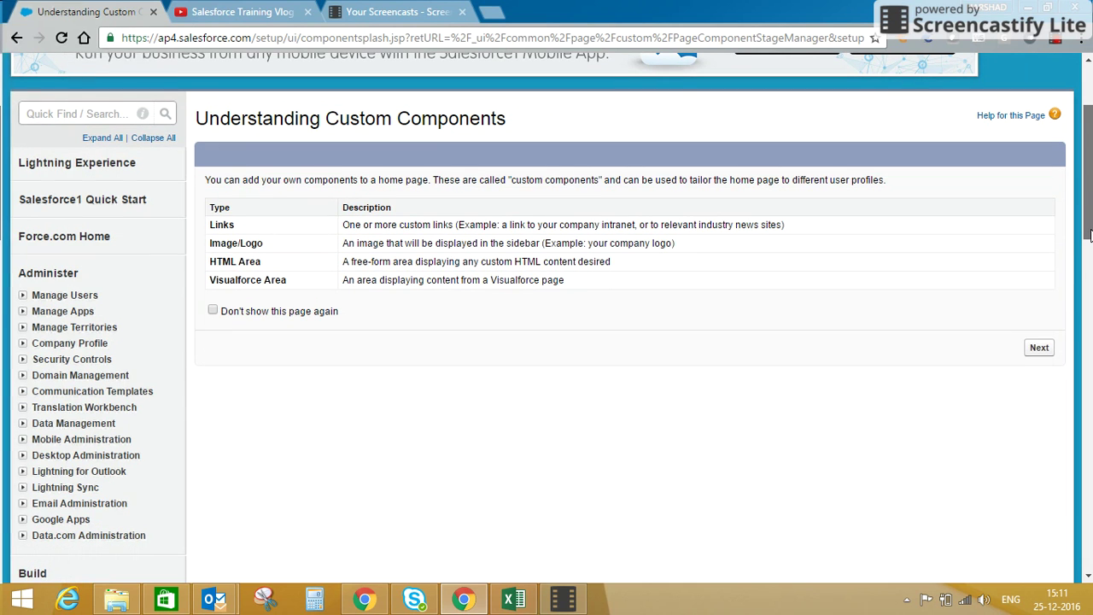
mouse_move(1089, 235)
left_mouse_down()
mouse_move(1089, 250)
mouse_move(1089, 235)
left_mouse_up()
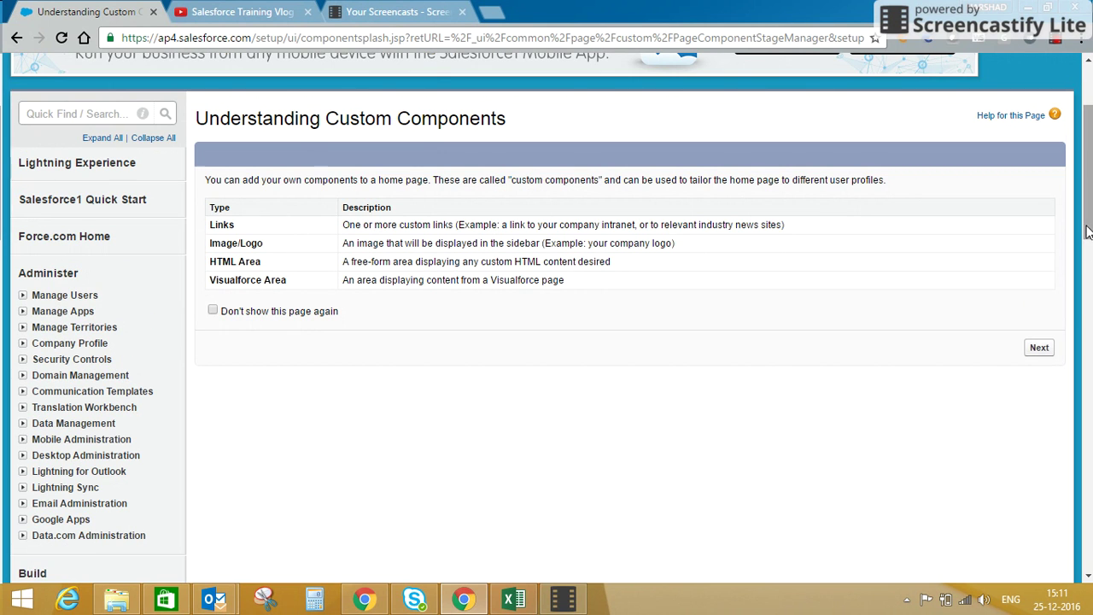
Go to Home Page Layouts and open the DE Default layout for editing
scroll(689, 120, "down", 3)
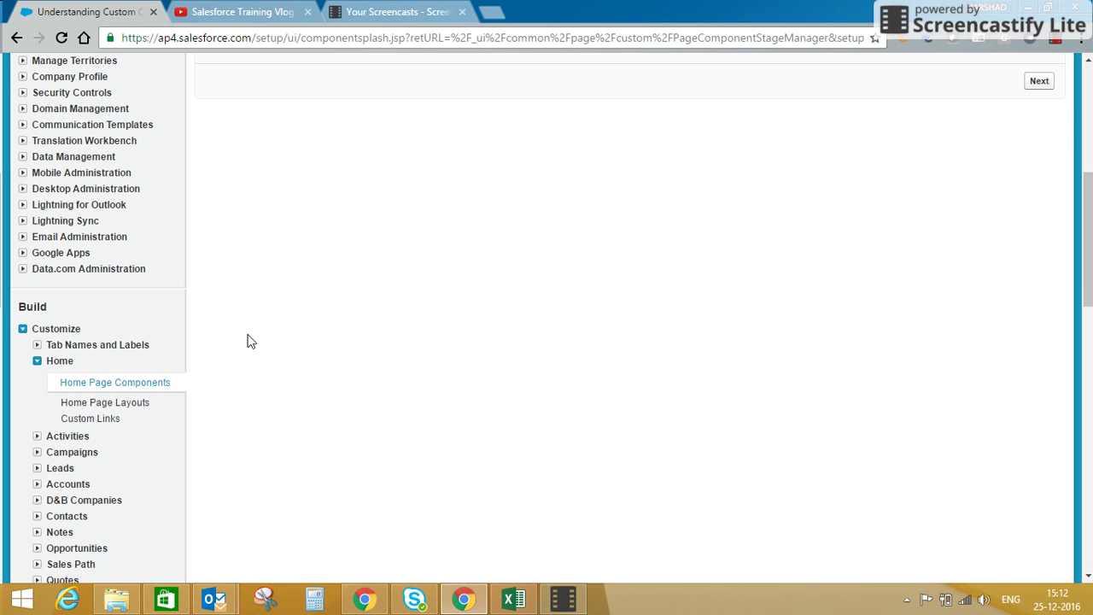
left_click(135, 408)
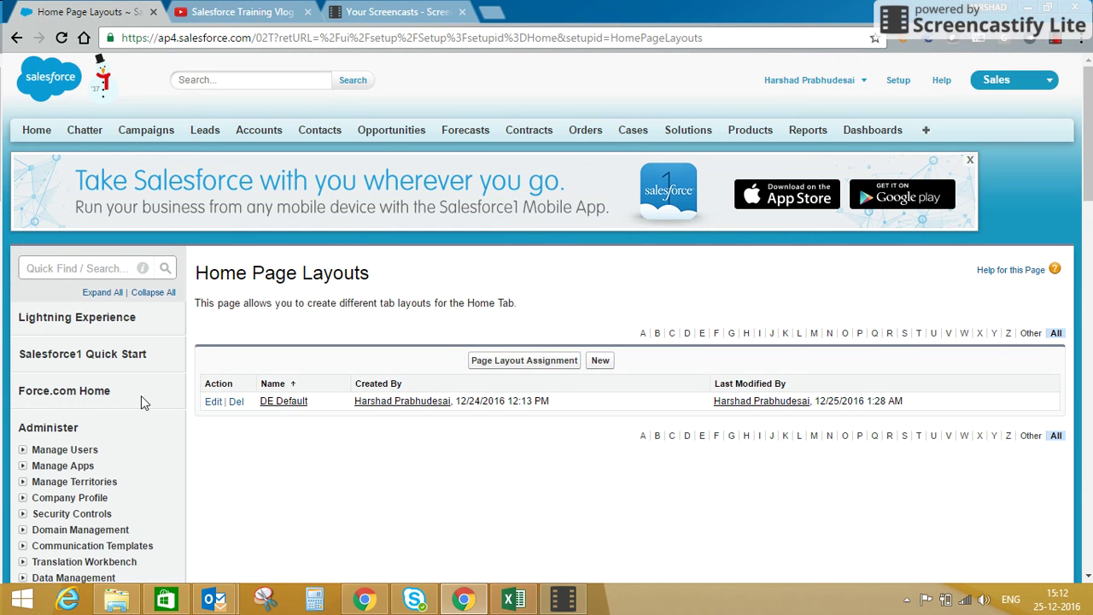
left_click(212, 409)
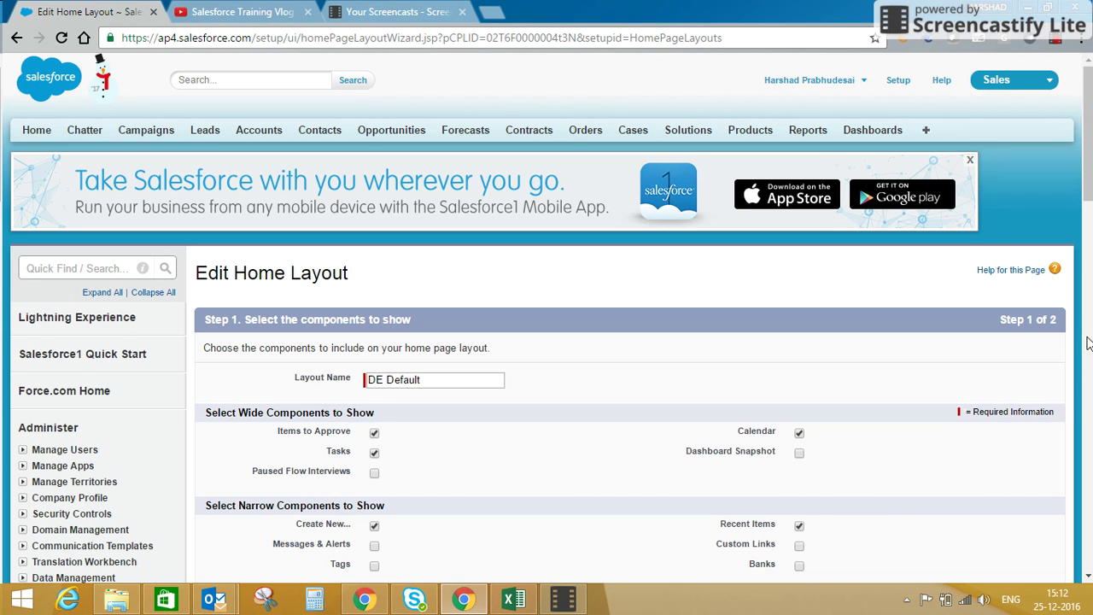
Add the Dashboard Snapshot and Banks components to the DE Default layout, keep the component order and save the layout
left_click_drag(1088, 186, 1088, 240)
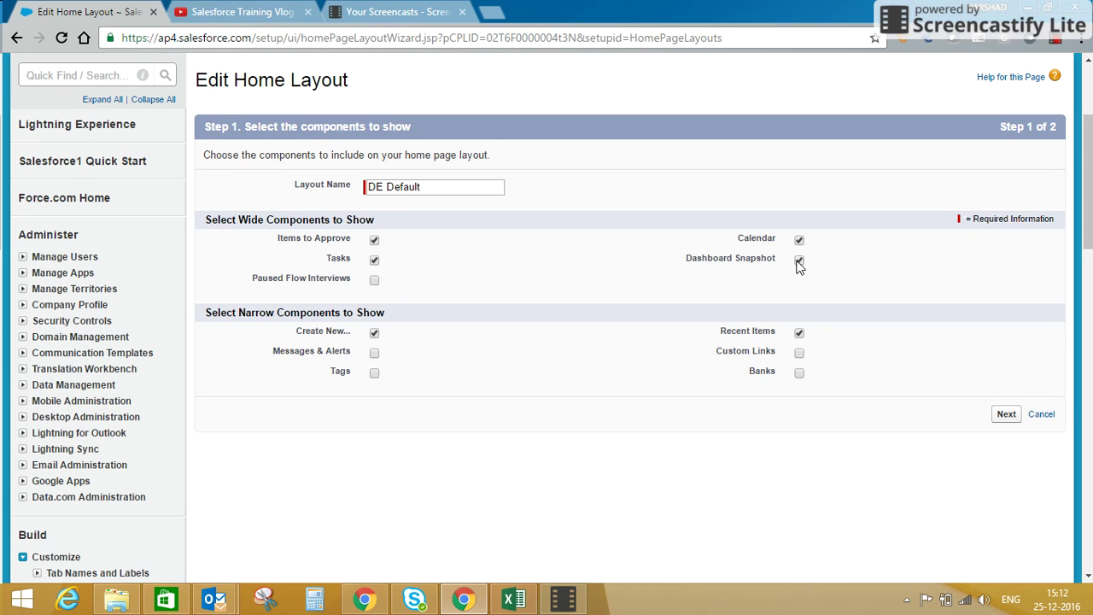
left_click(799, 354)
left_click(798, 379)
left_click(1006, 414)
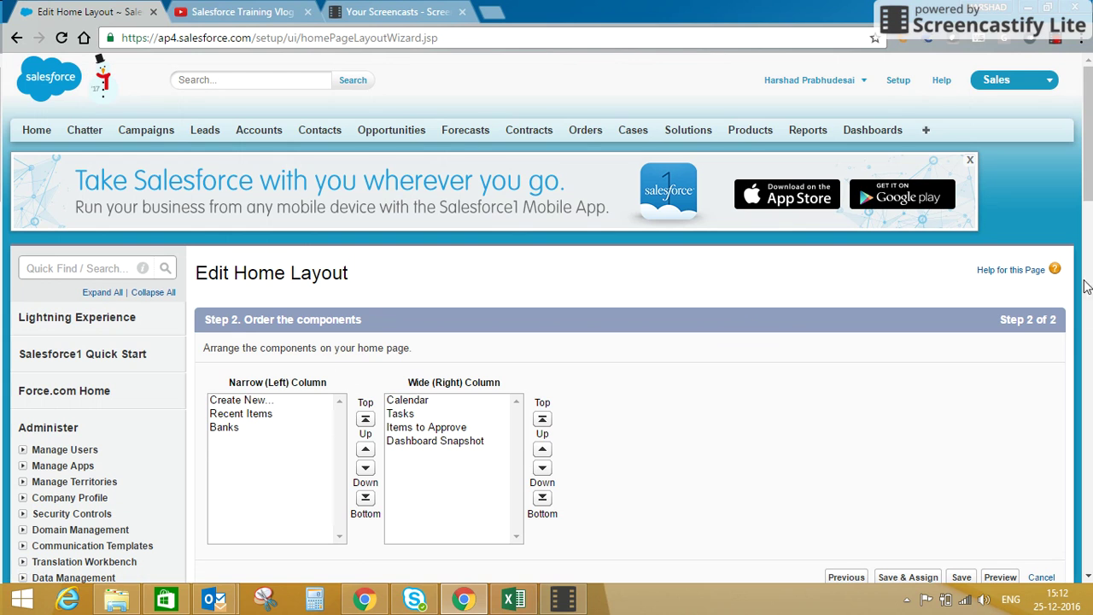
scroll(1089, 168, "down", 2)
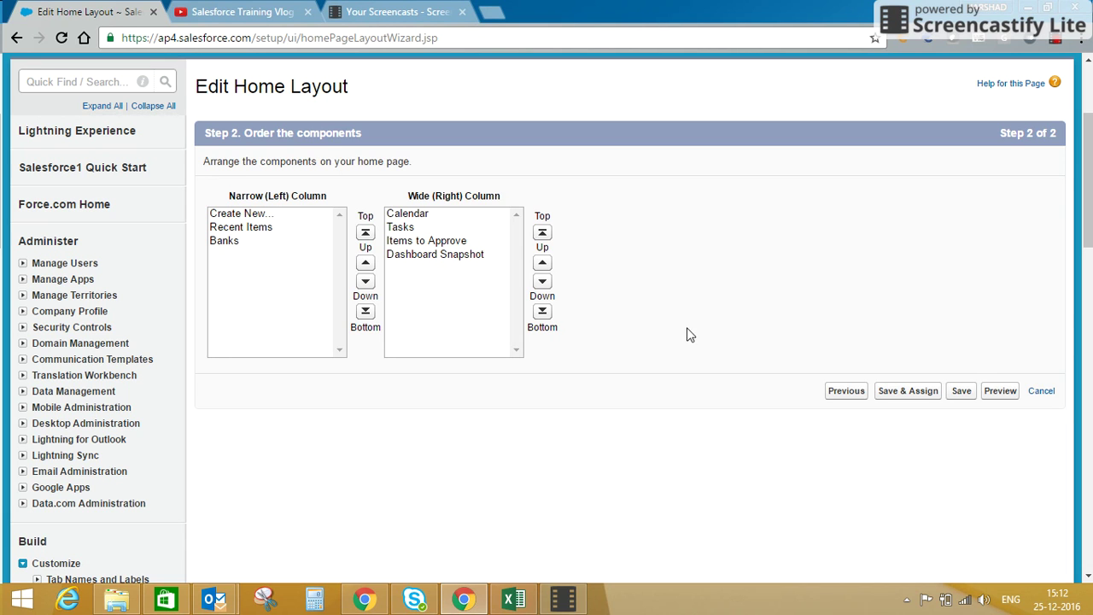
left_click(960, 393)
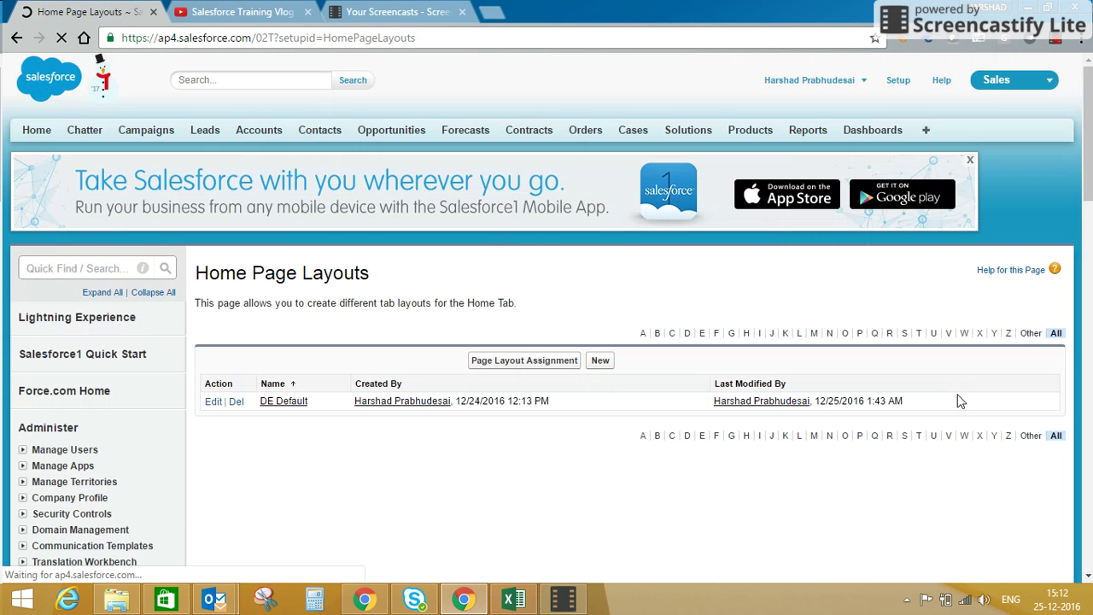
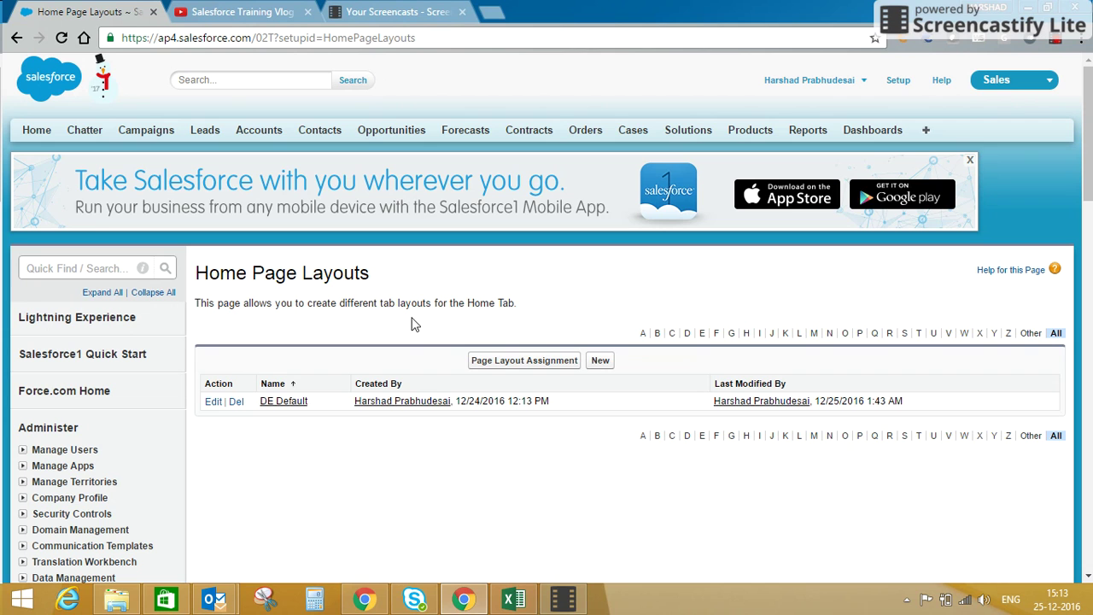
Open the Home tab and examine the Banks links and the dashboard snapshot's table and charts
left_click(37, 132)
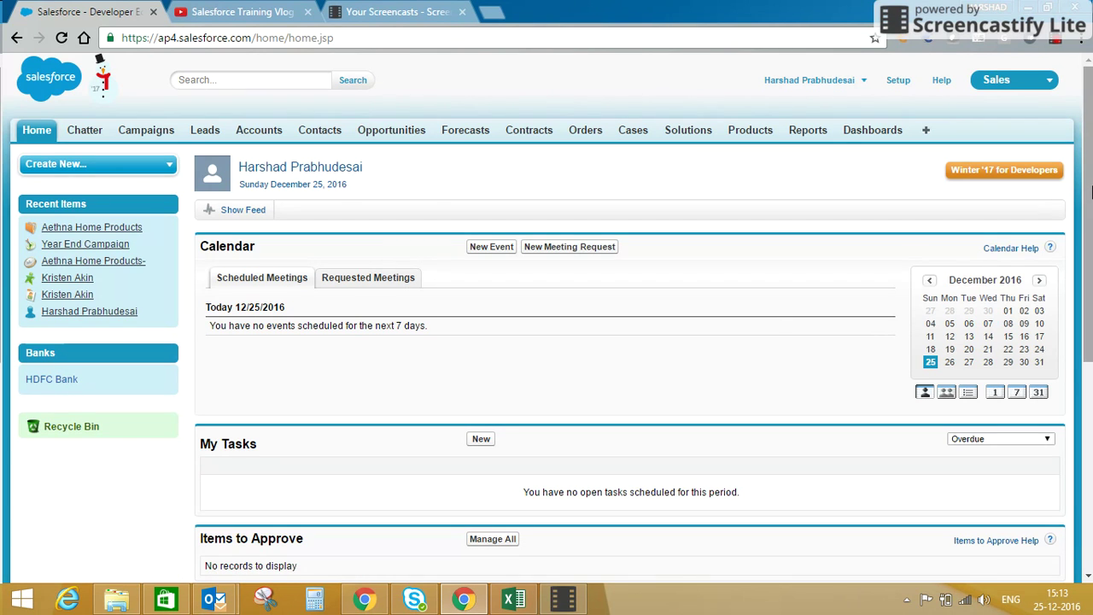
scroll(1089, 294, "down", 2)
scroll(1089, 295, "down", 2)
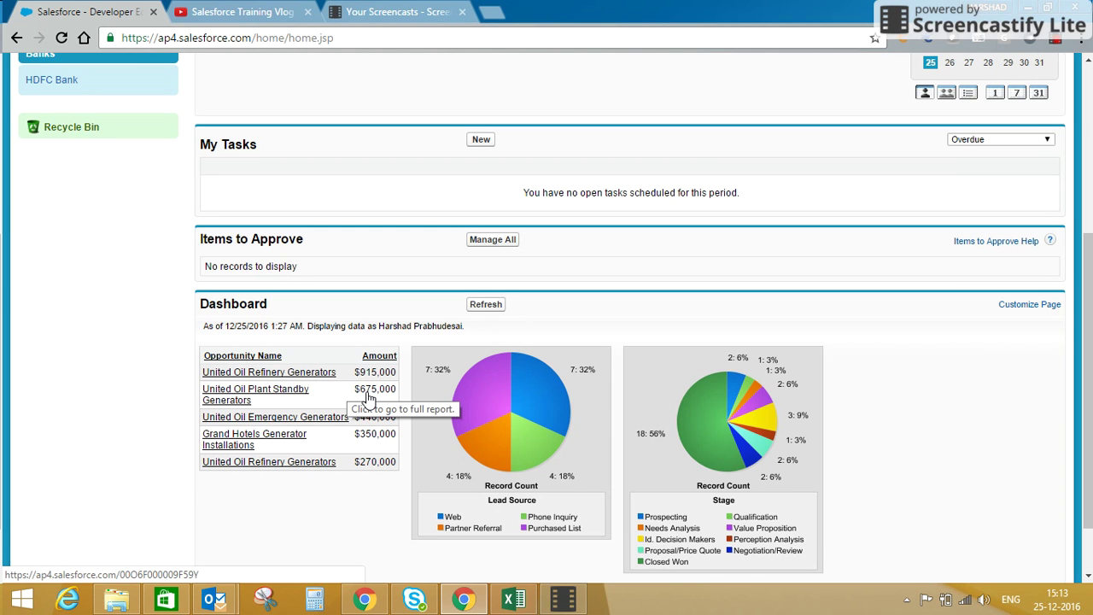
mouse_move(513, 453)
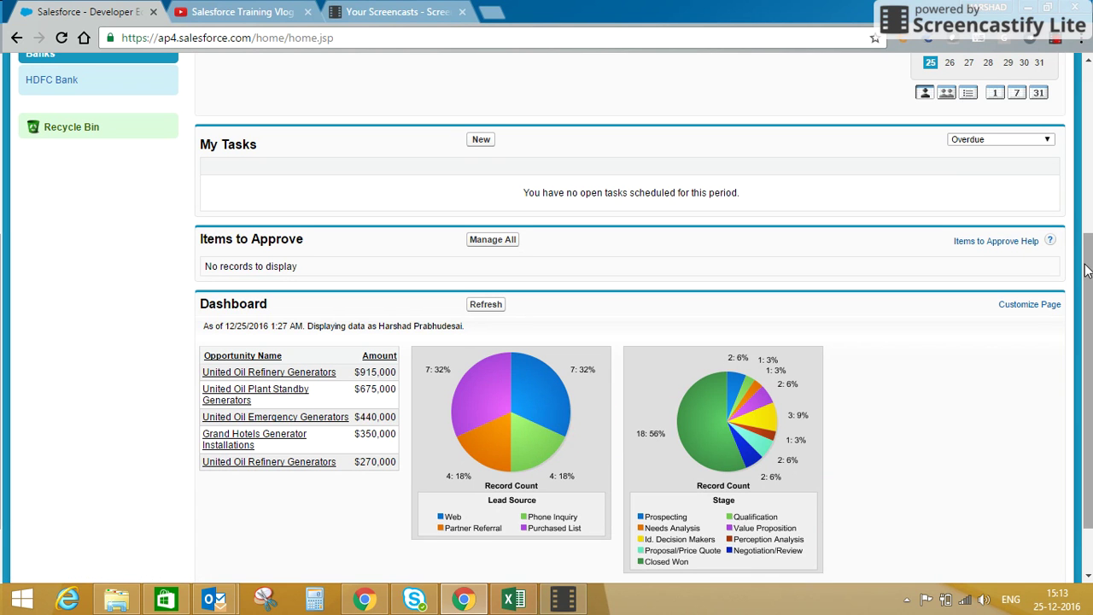
left_click_drag(1087, 270, 1087, 309)
mouse_move(766, 386)
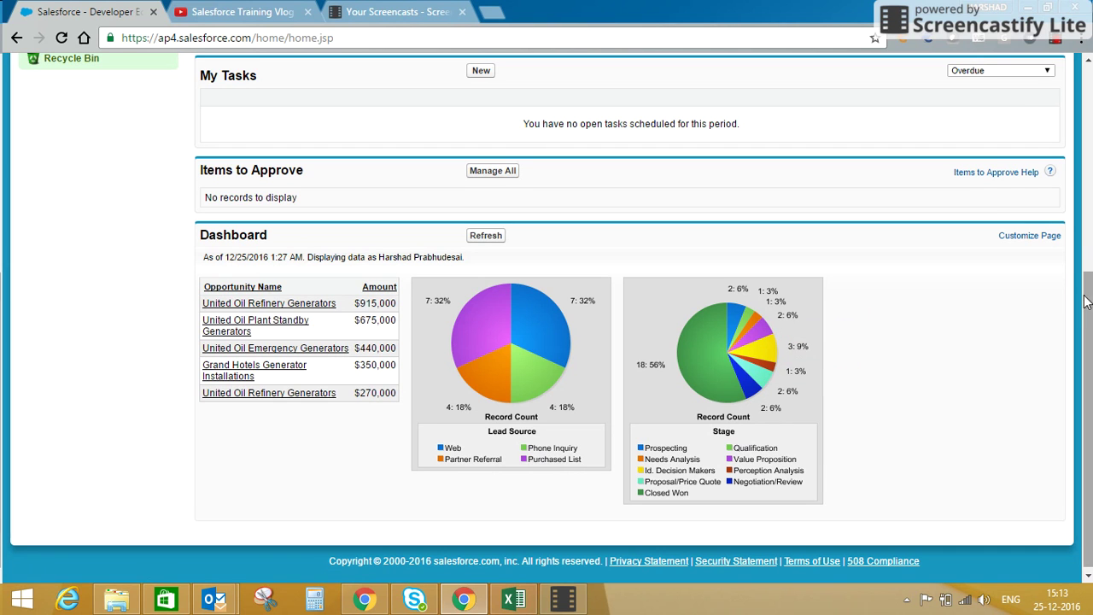
Open the home page customization for the dashboard snapshot, view its source dashboard setting, and return to the Home tab
left_click(1036, 239)
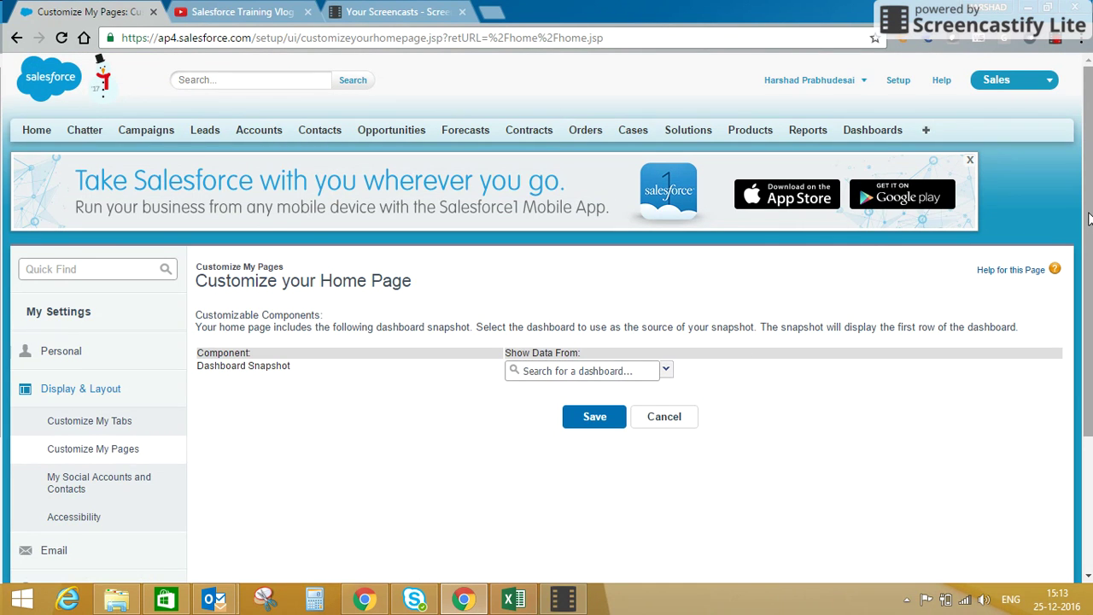
scroll(1089, 219, "down", 1)
left_click(604, 257)
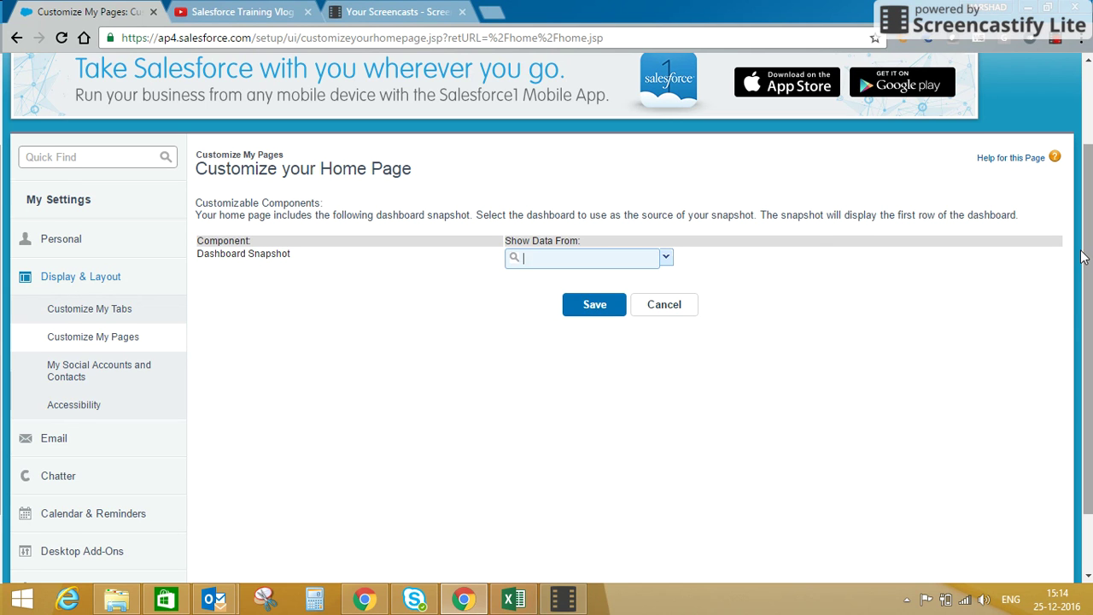
left_click_drag(1082, 257, 1089, 308)
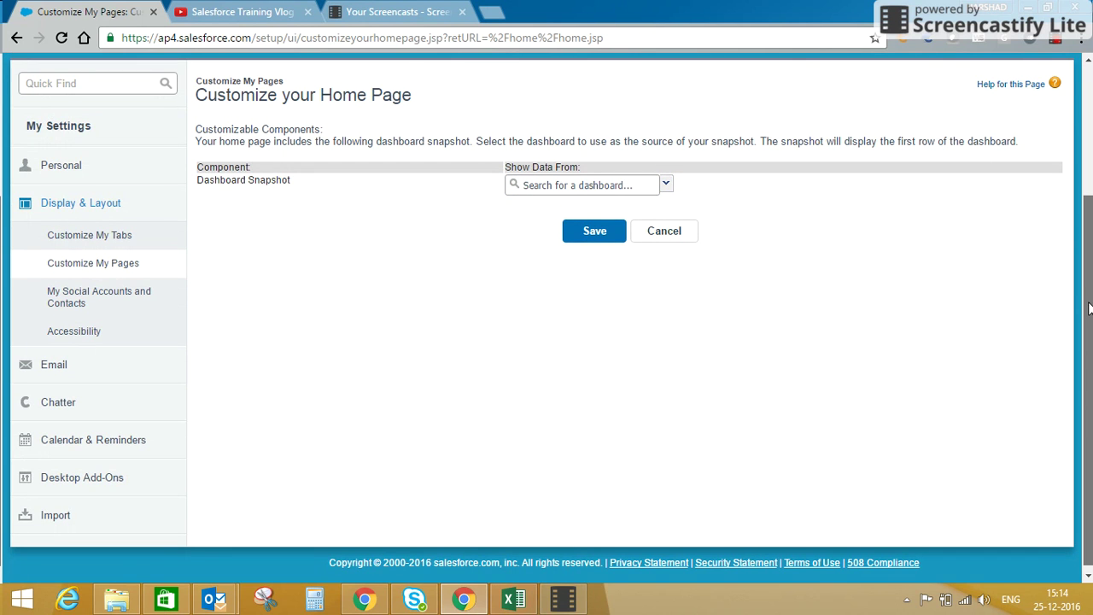
left_click_drag(1089, 309, 1086, 222)
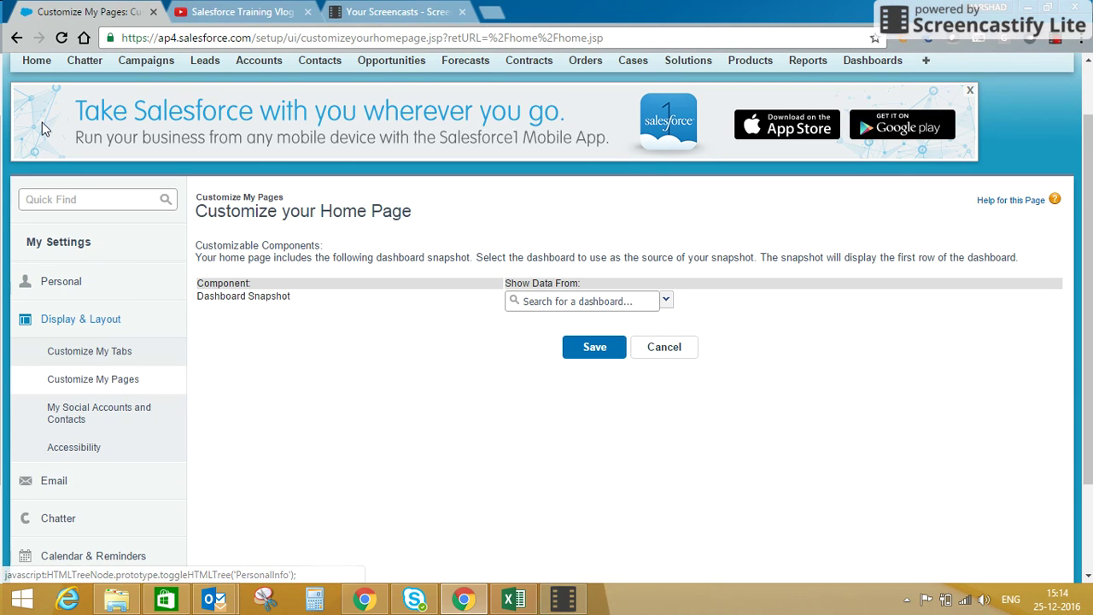
left_click(12, 43)
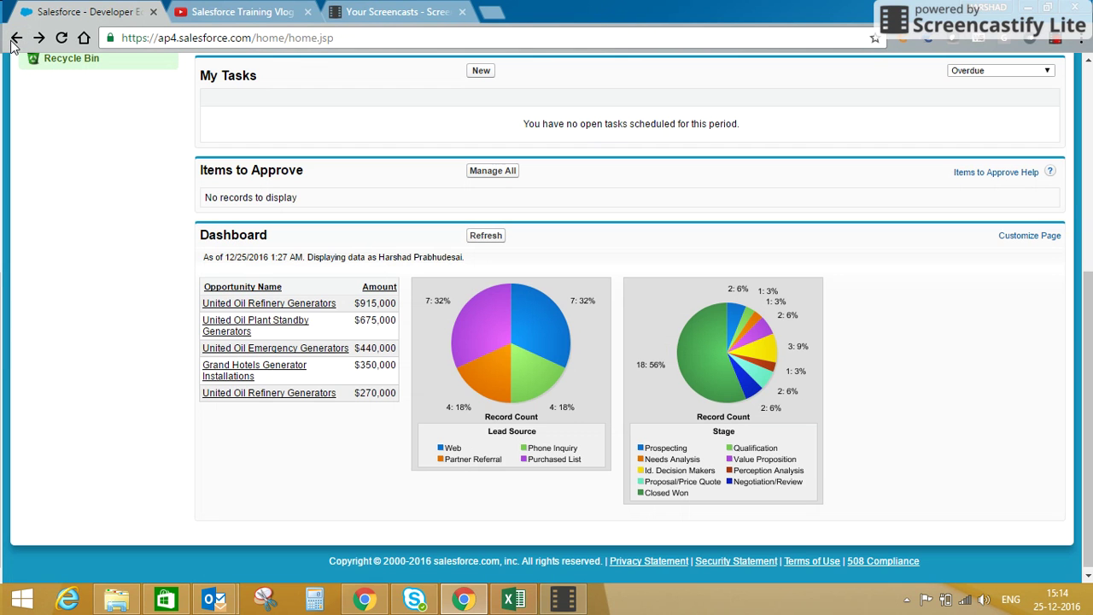
left_click_drag(1087, 306, 1080, 171)
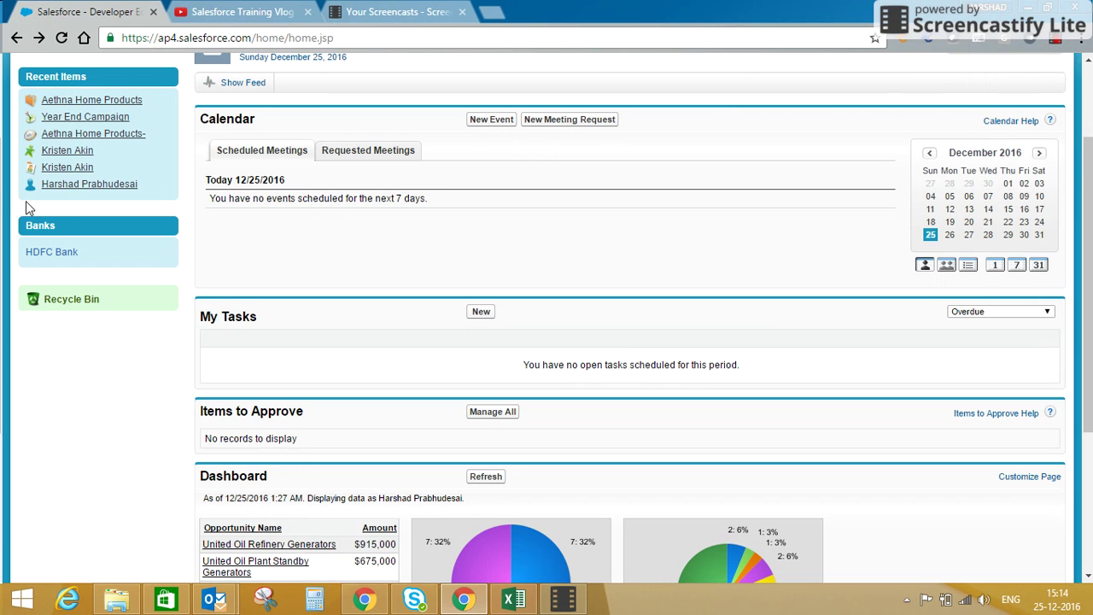
Test the HDFC Bank link in the Banks component, dismiss the site's promotional pop-up and close the bank window
left_click(40, 253)
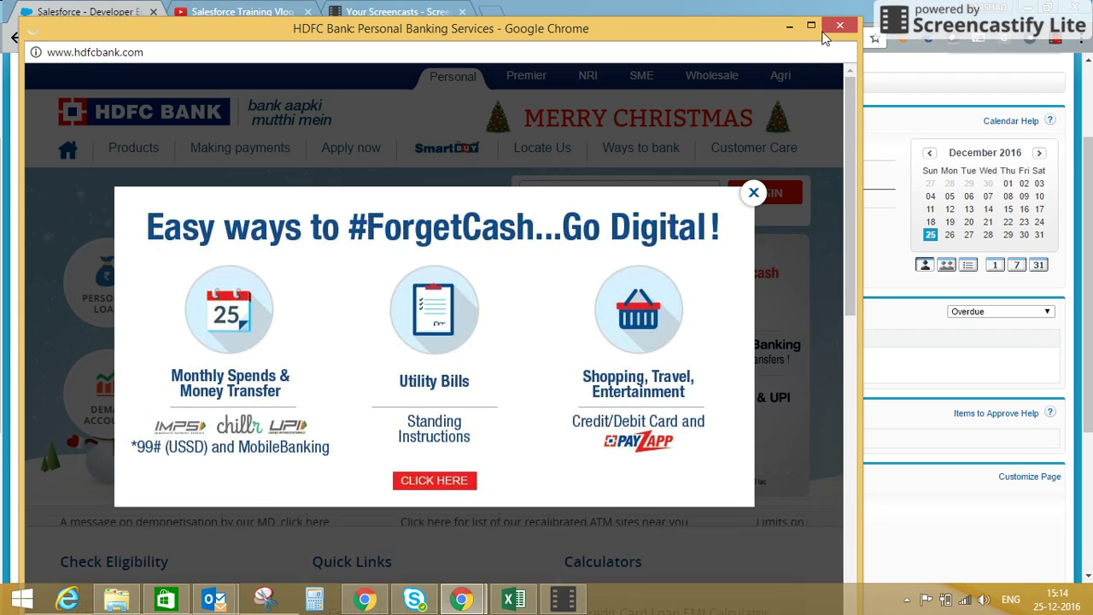
left_click(753, 191)
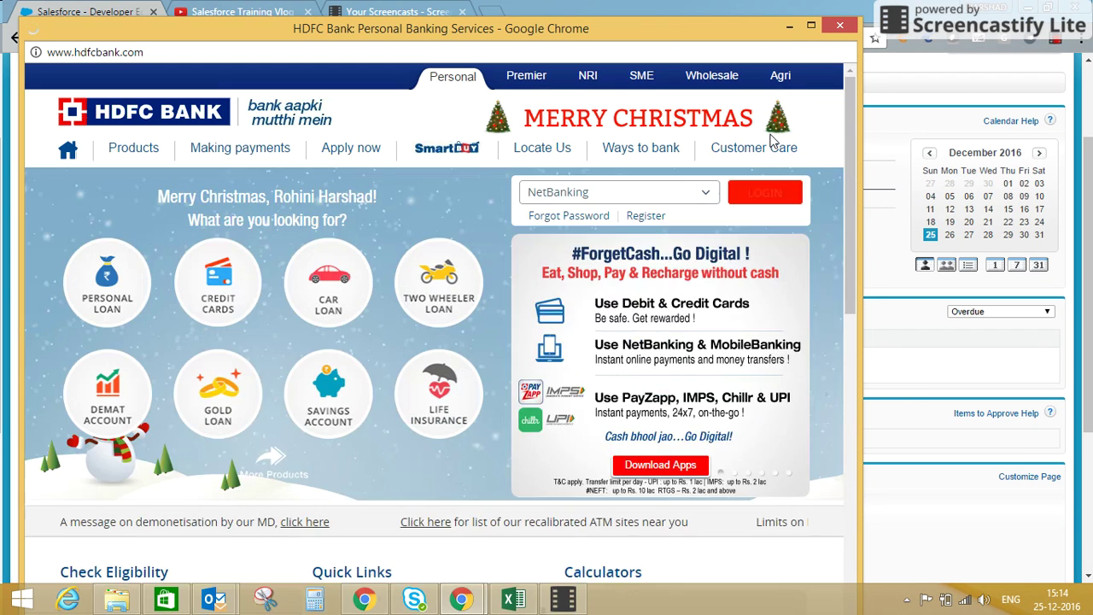
left_click(839, 25)
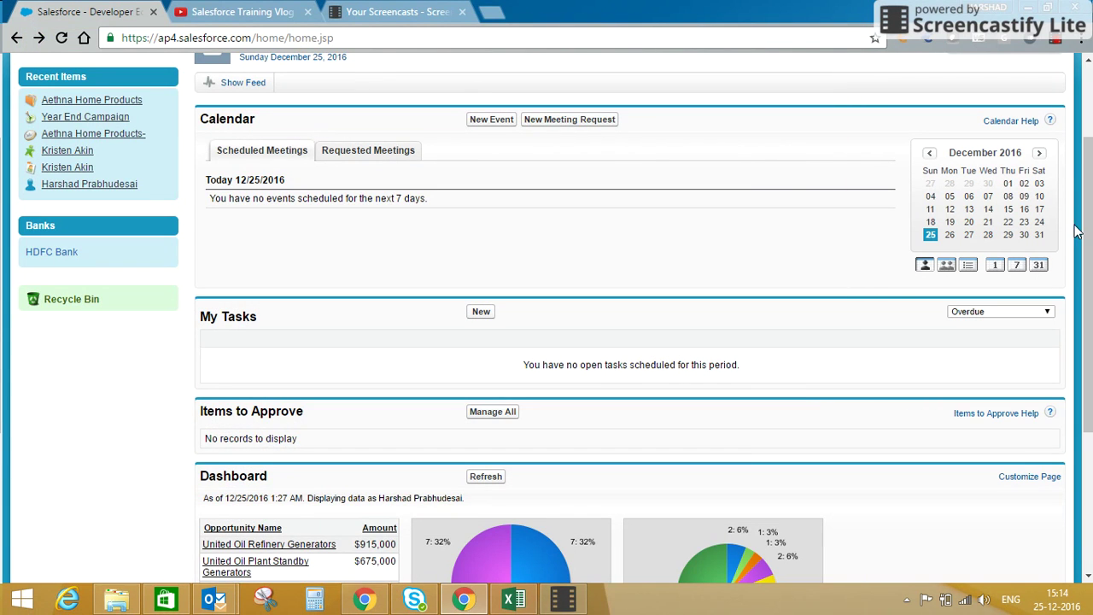
Go to Setup, search for "home" and open the Custom Links page for Home
left_click_drag(1089, 250, 1081, 187)
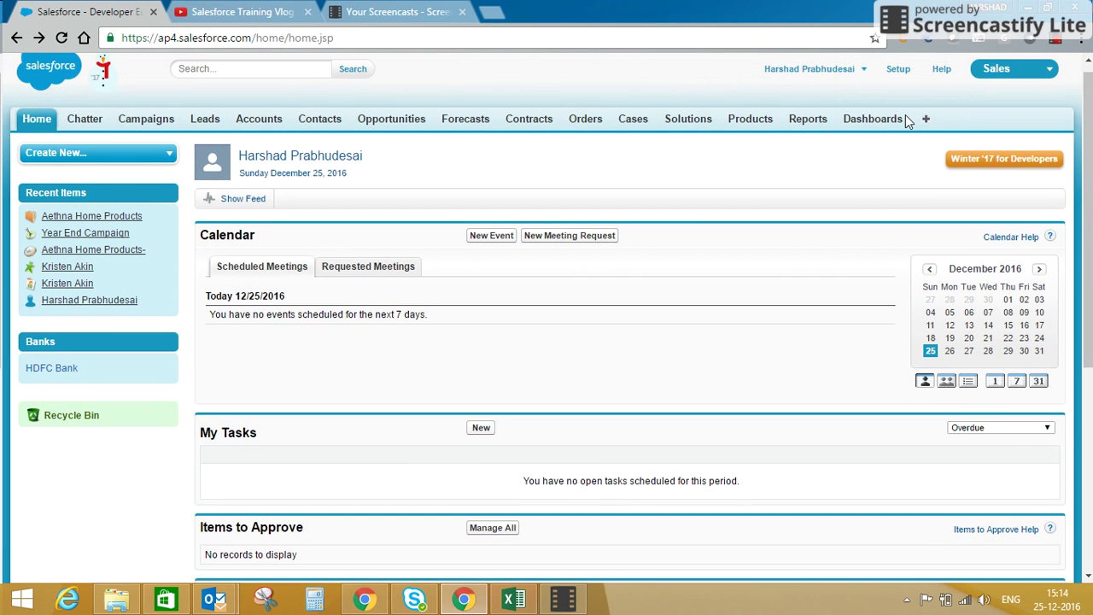
left_click(895, 73)
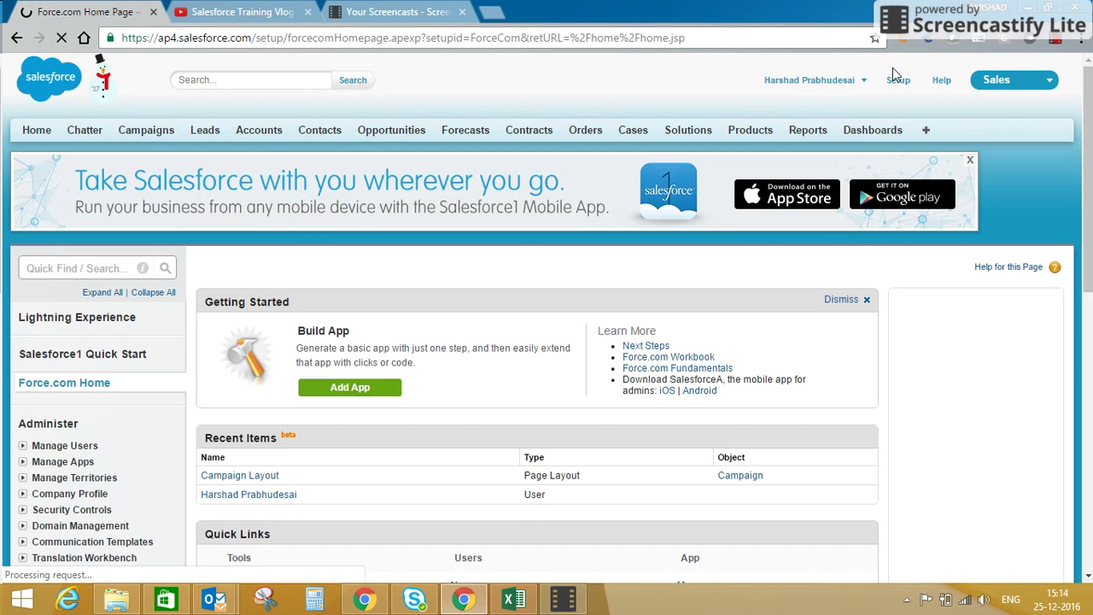
left_click(99, 265)
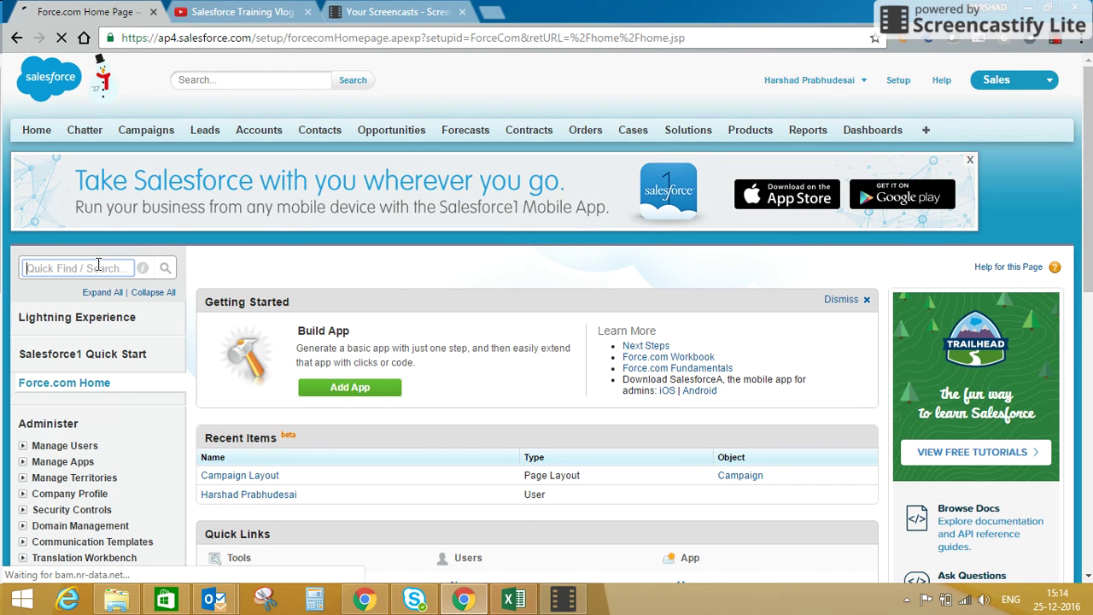
type("home")
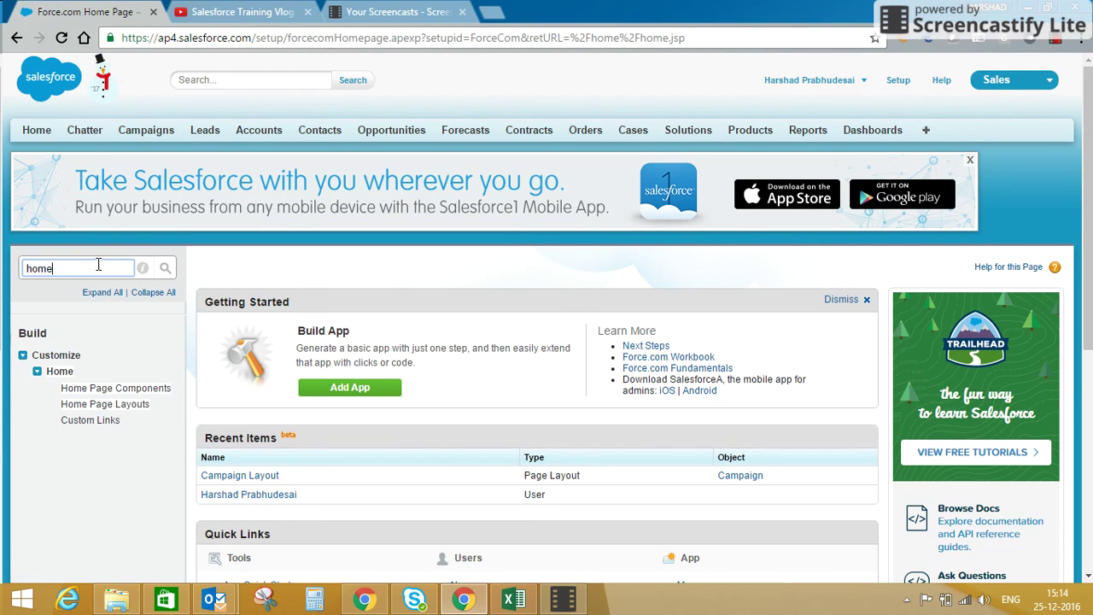
left_click(79, 421)
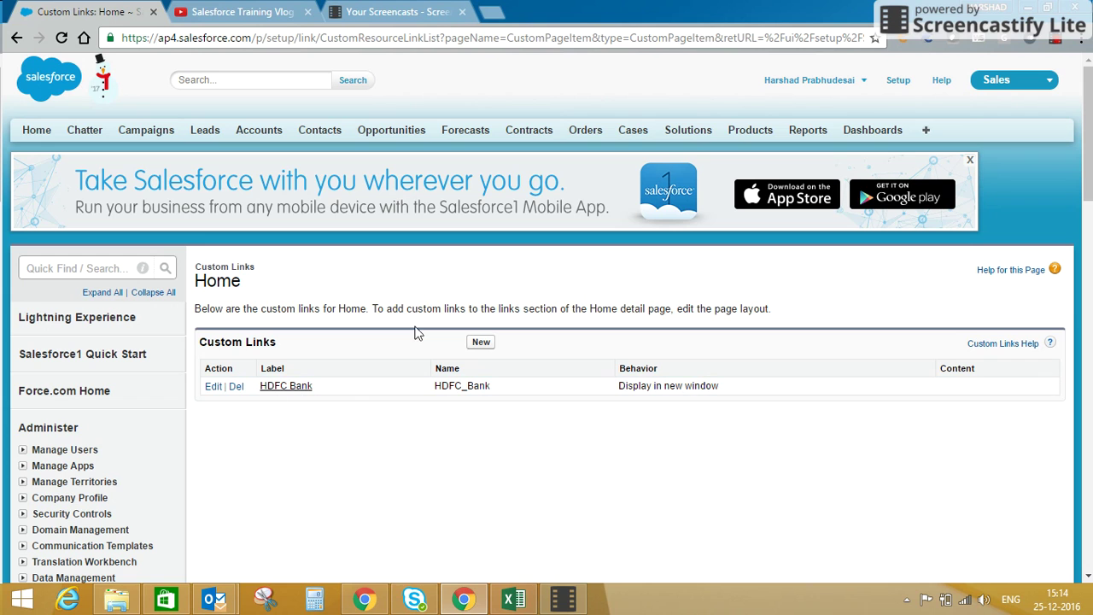
Create a new Home custom link with the label and name ICICI, keeping the Display in new window behavior
left_click(481, 343)
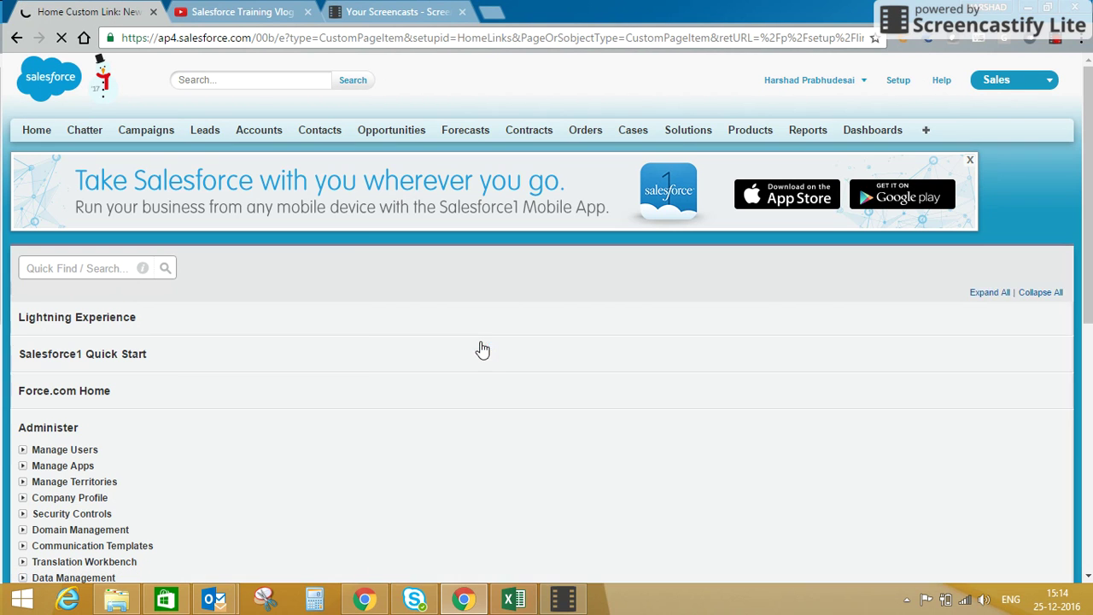
left_click(458, 352)
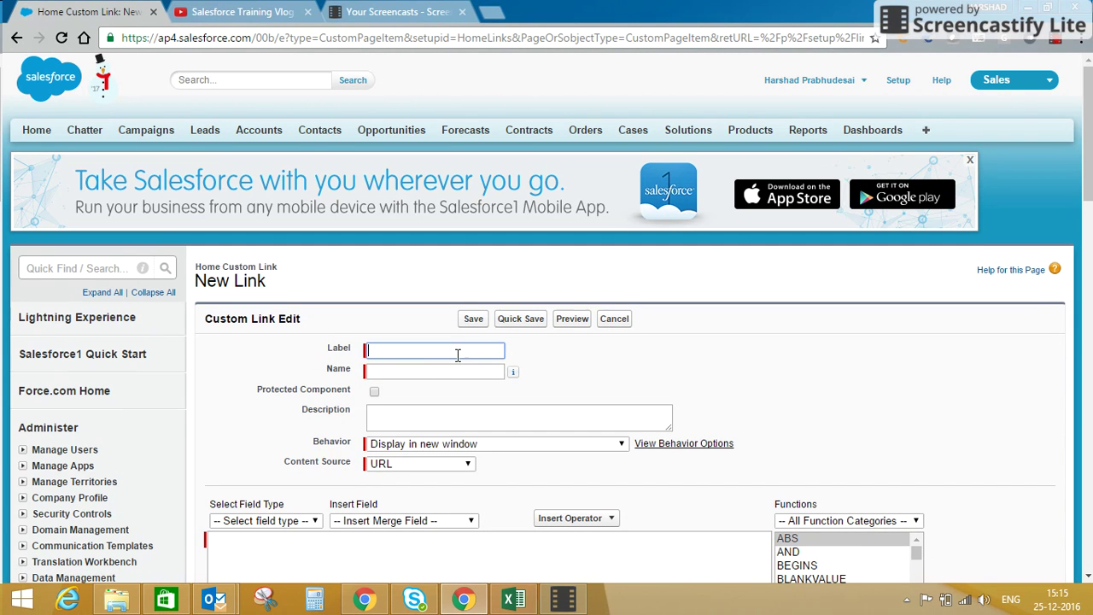
type("ICICI")
key("Tab")
key("Tab")
key("Tab")
key("Tab")
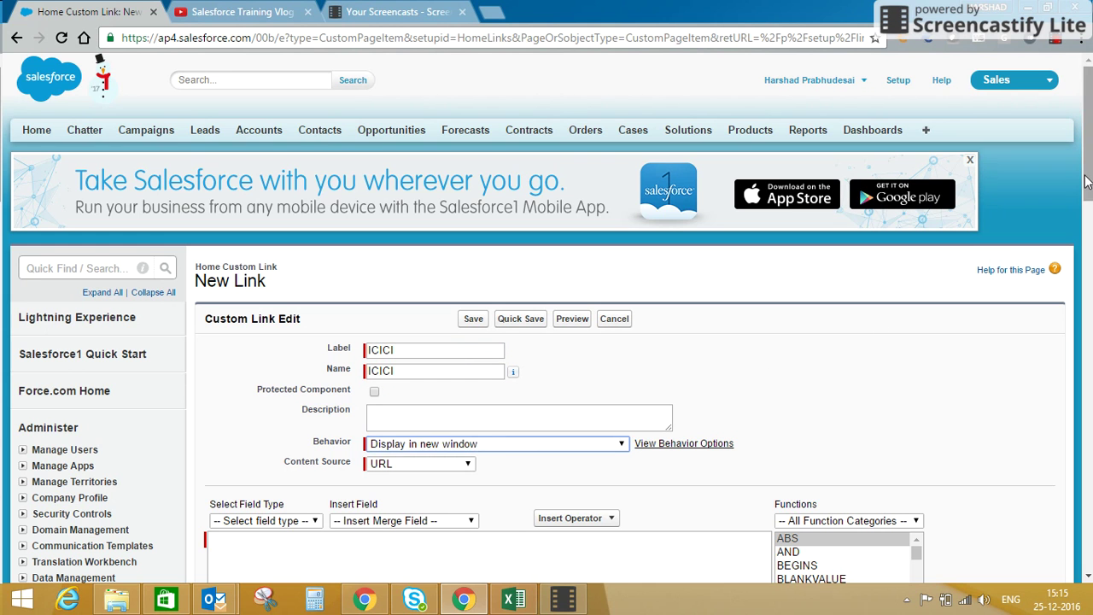
Make the link's URL content area ready for input and open icicibank.com in a new browser tab
scroll(1090, 272, "down", 5)
left_click(466, 132)
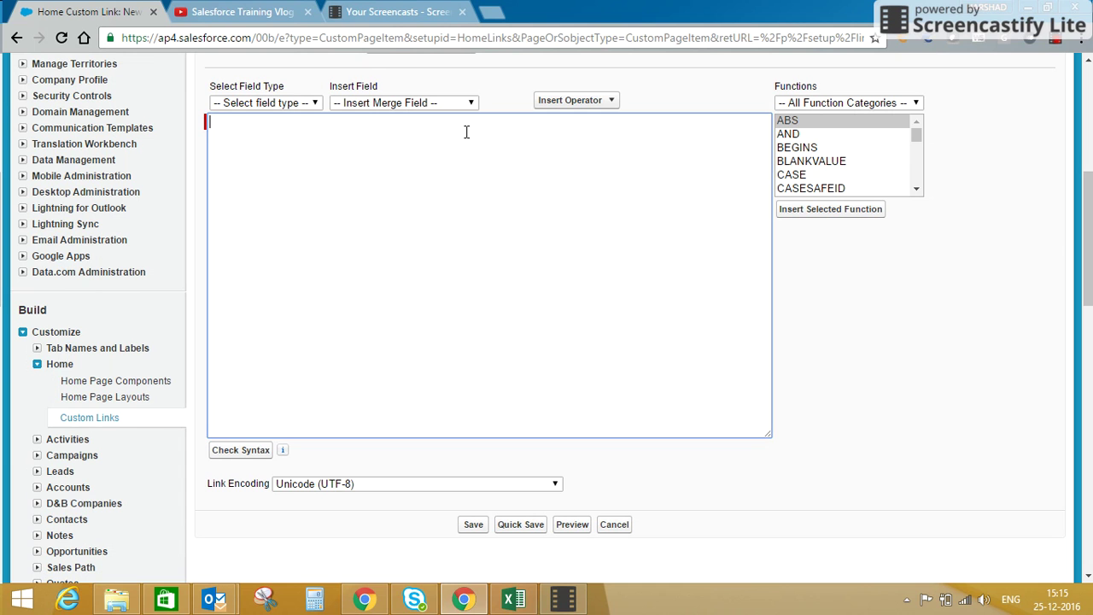
left_click(491, 12)
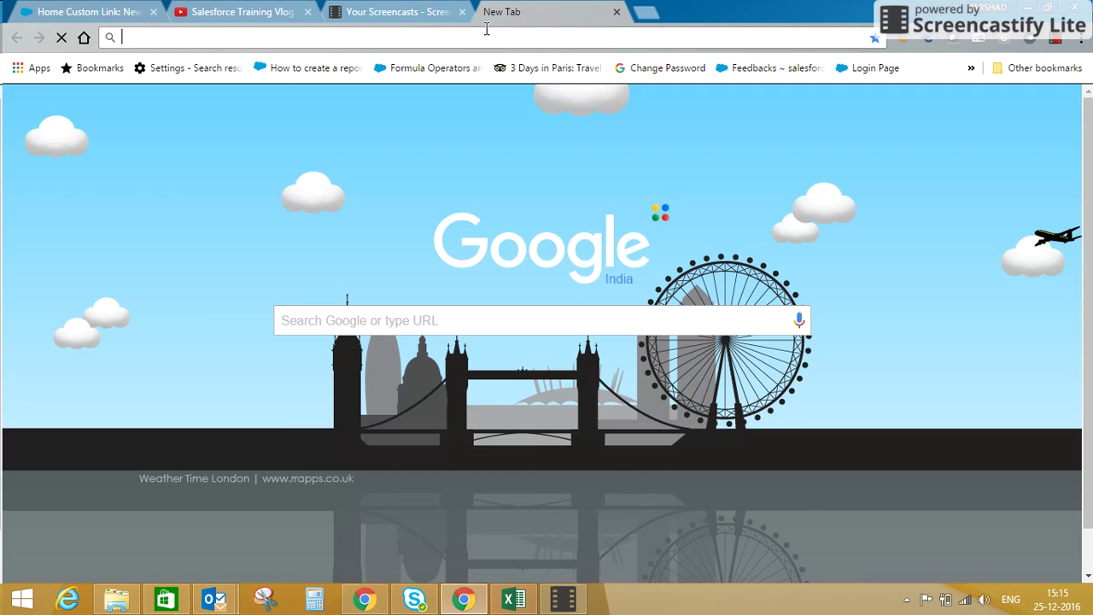
type("icic")
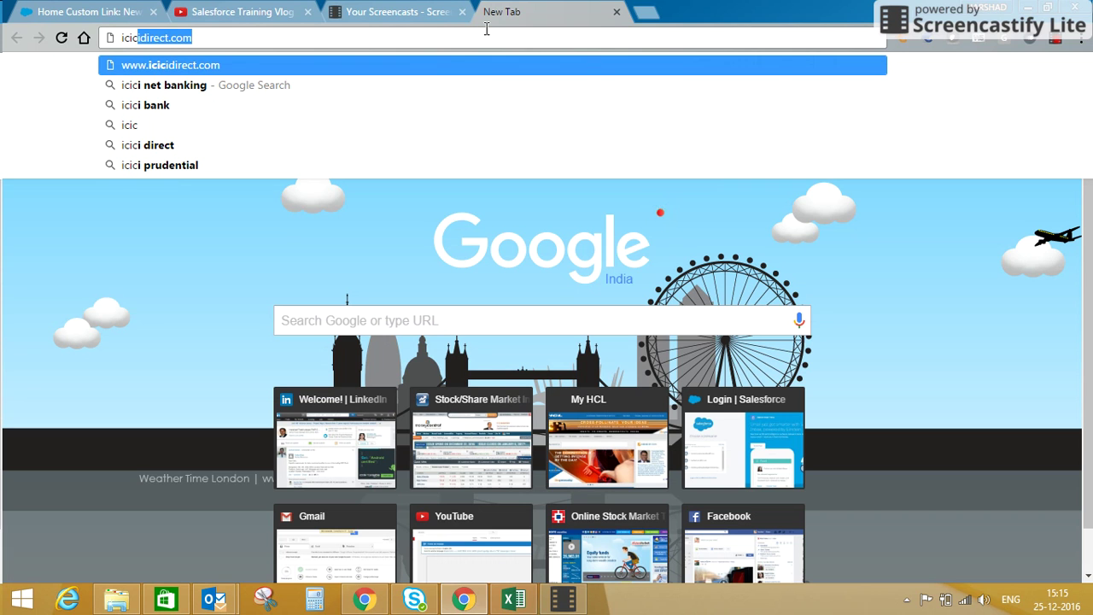
type("ibank.co")
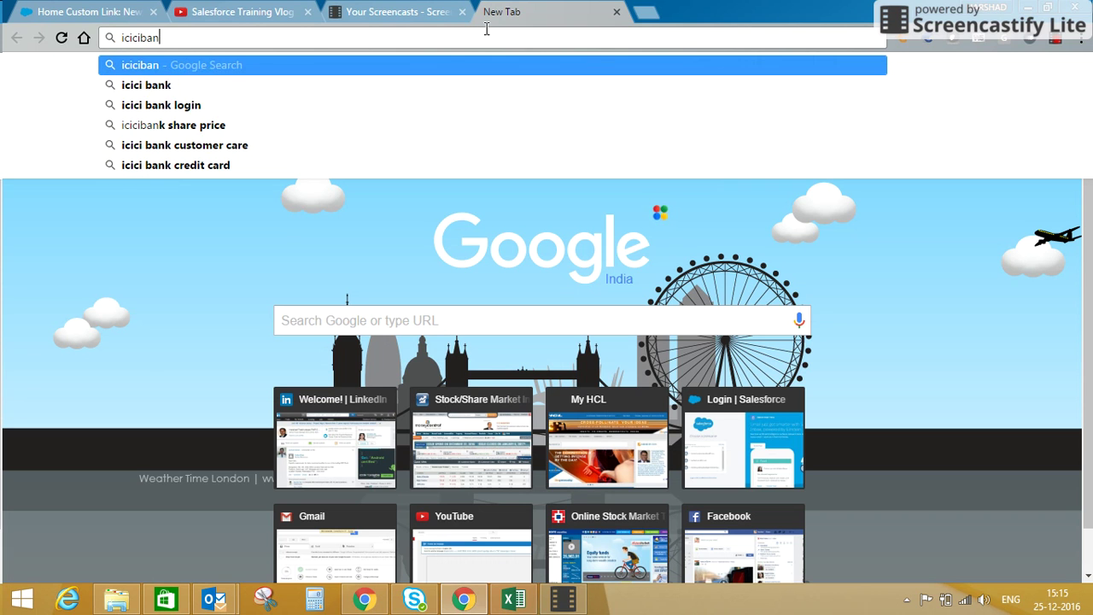
key("Return")
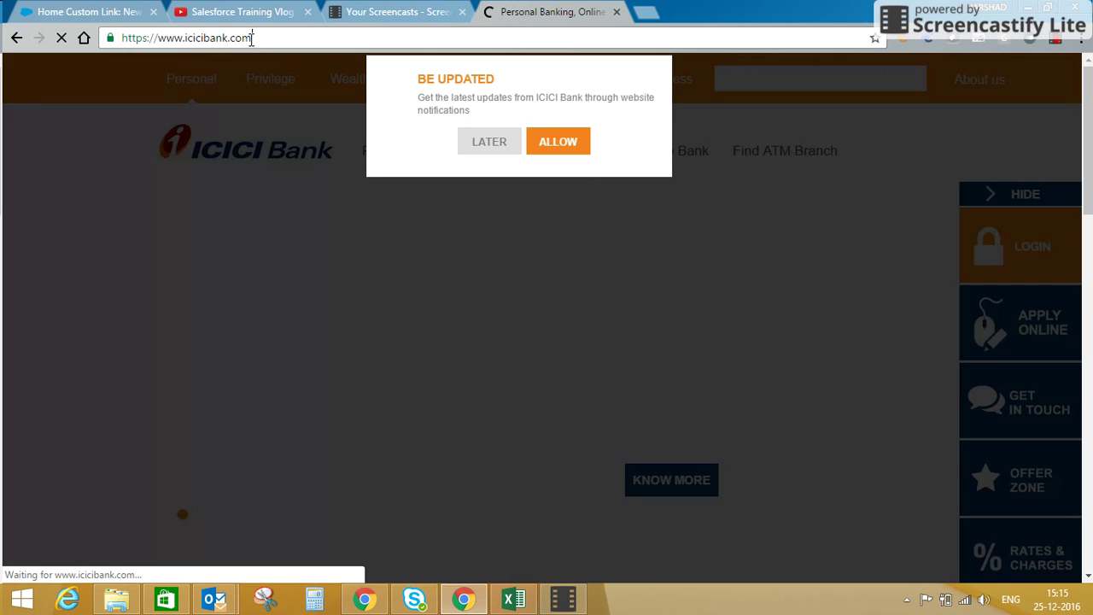
left_click_drag(256, 38, 128, 37)
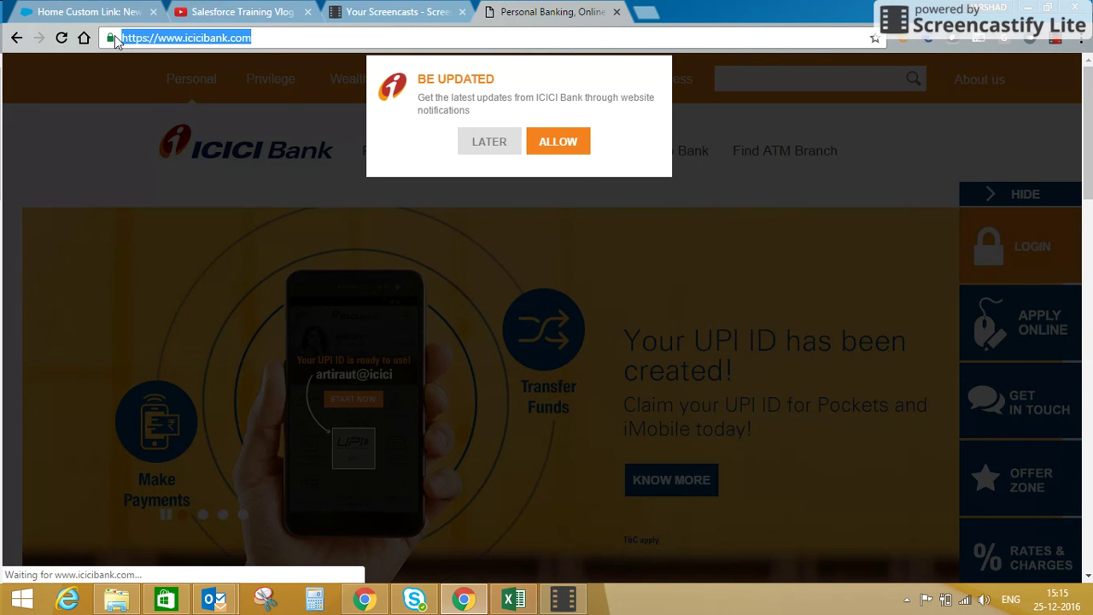
key("ctrl+c")
left_click(86, 11)
key("ctrl+v")
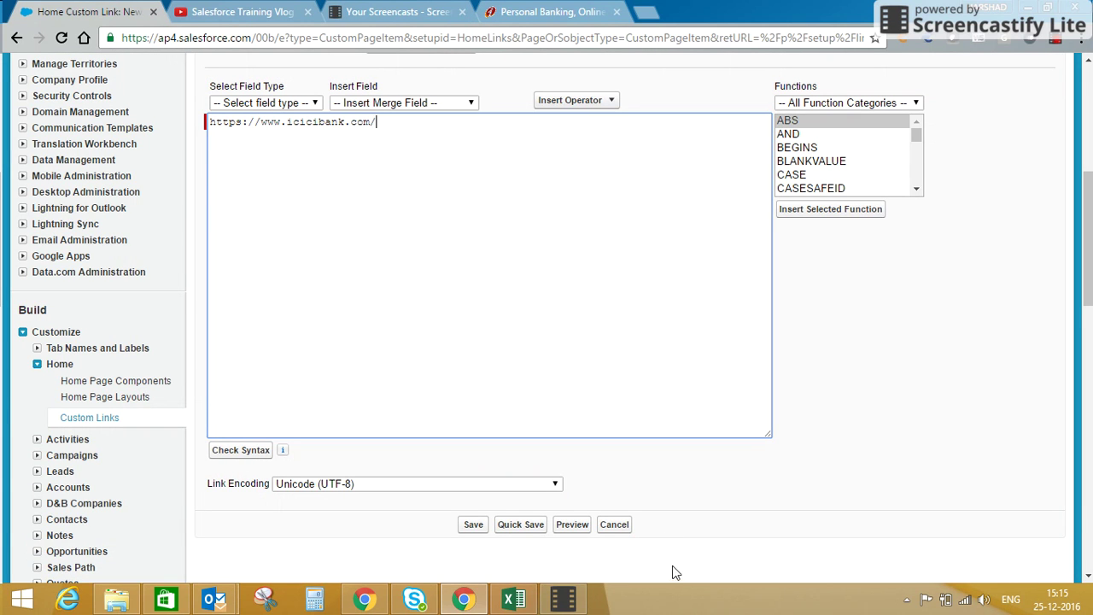
left_click(472, 524)
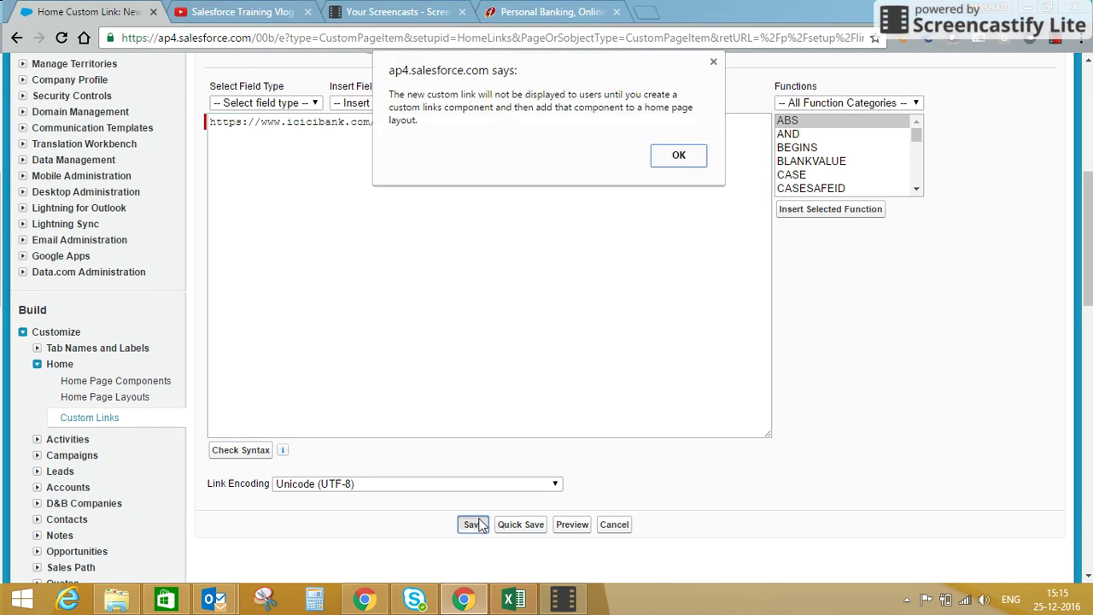
left_click(679, 154)
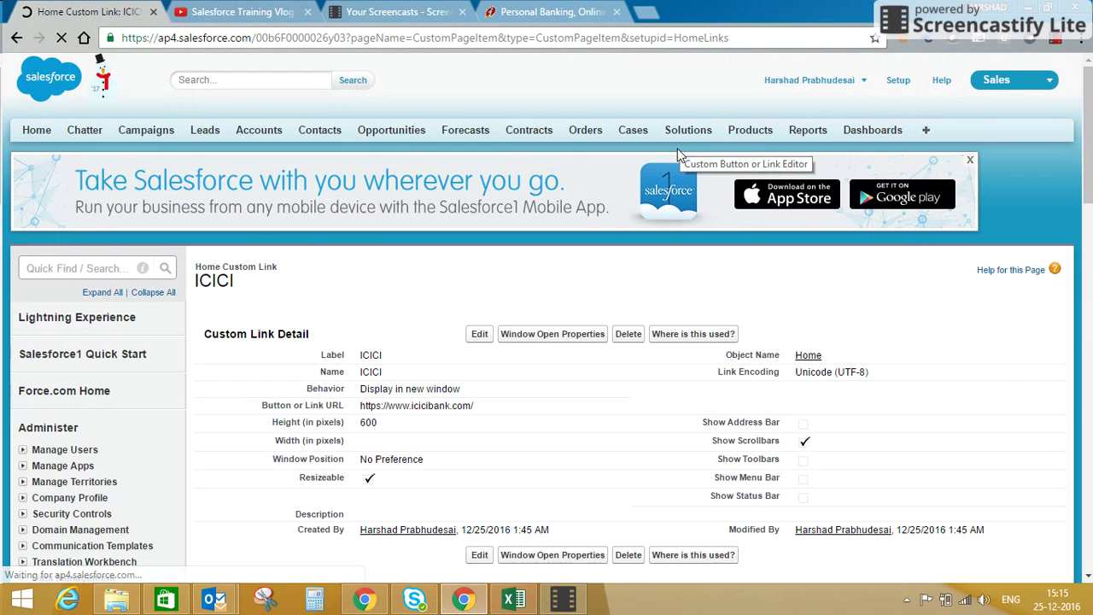
Go to Home Page Components and open the Banks custom component for editing
left_click_drag(1089, 164, 1089, 223)
left_click(116, 358)
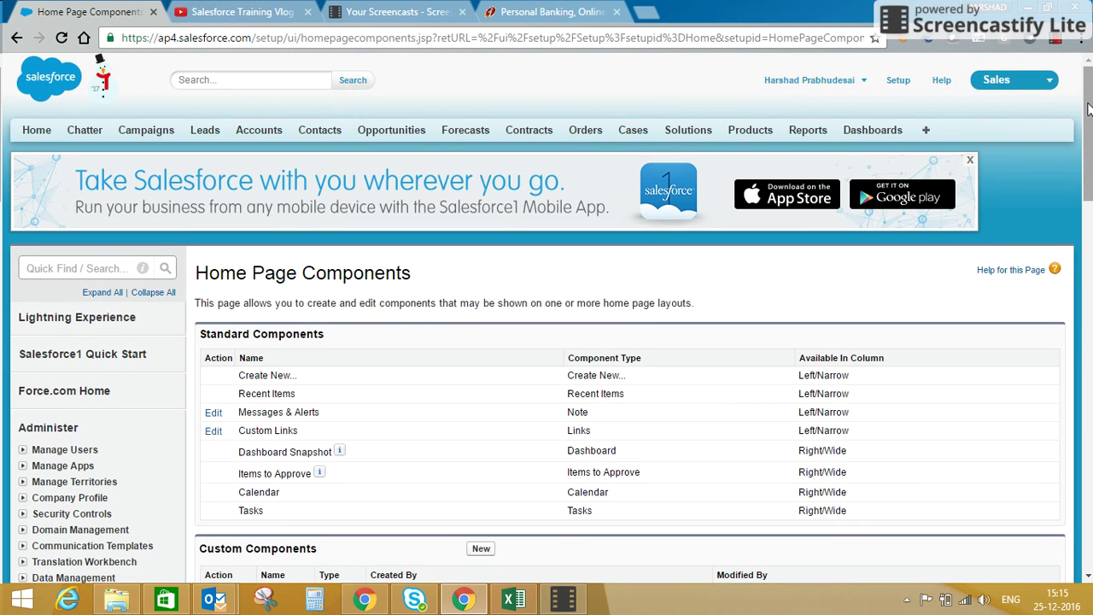
left_click_drag(1090, 169, 1090, 242)
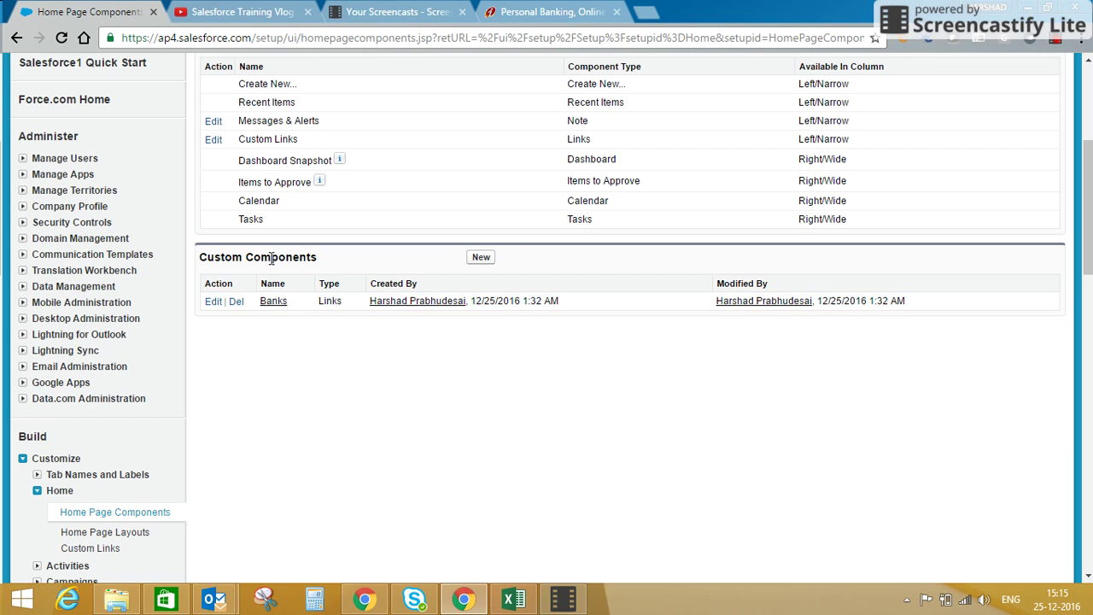
left_click(212, 305)
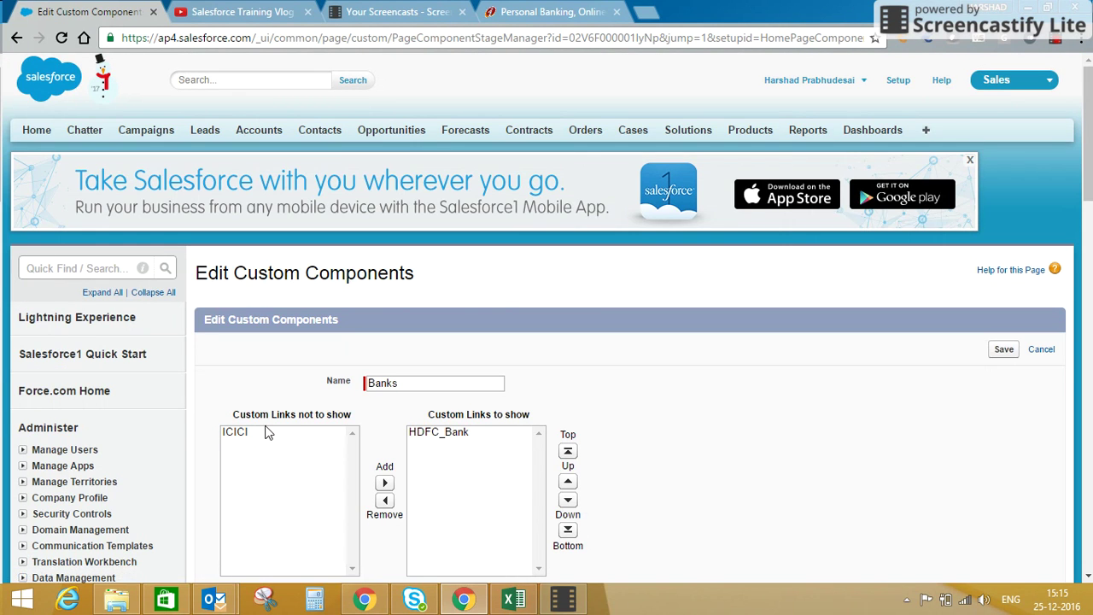
Add the ICICI link to the Banks component's custom links to show and save the component
left_click(267, 435)
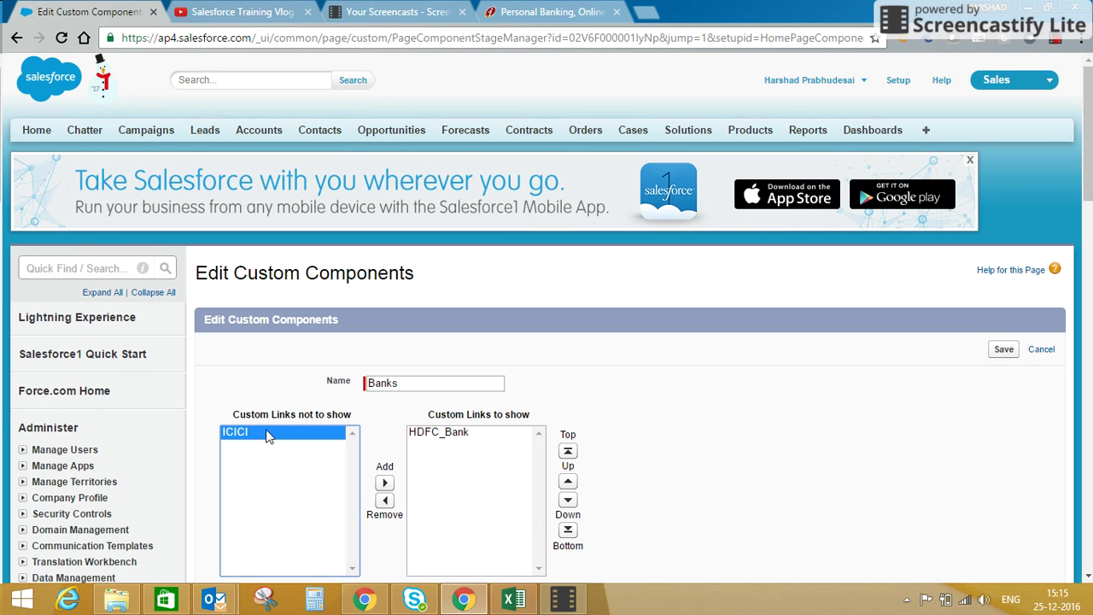
left_click(384, 484)
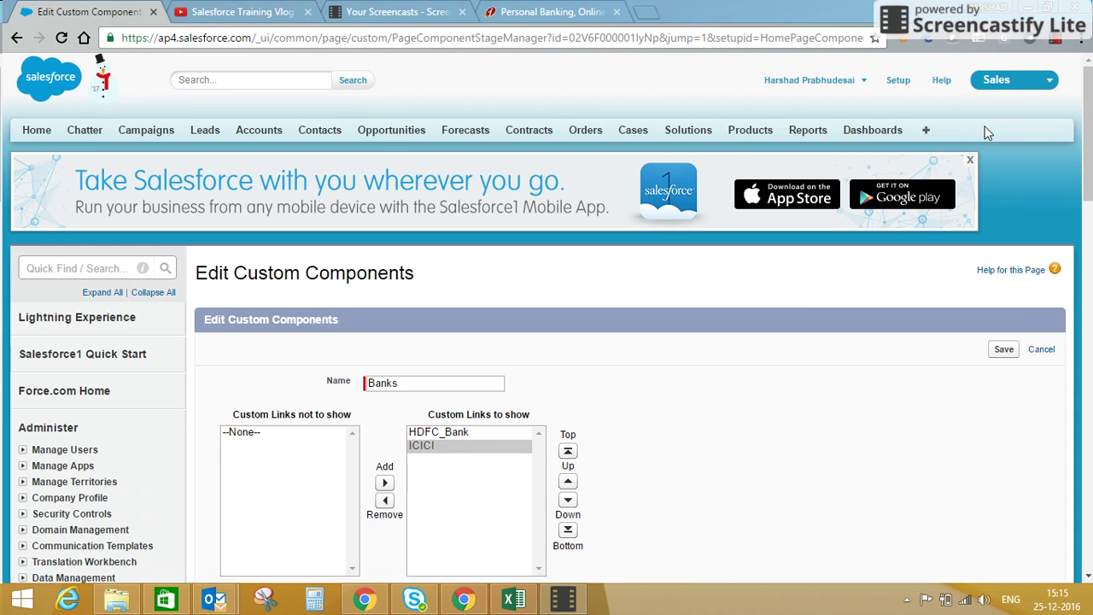
key("super+s")
left_click(709, 103)
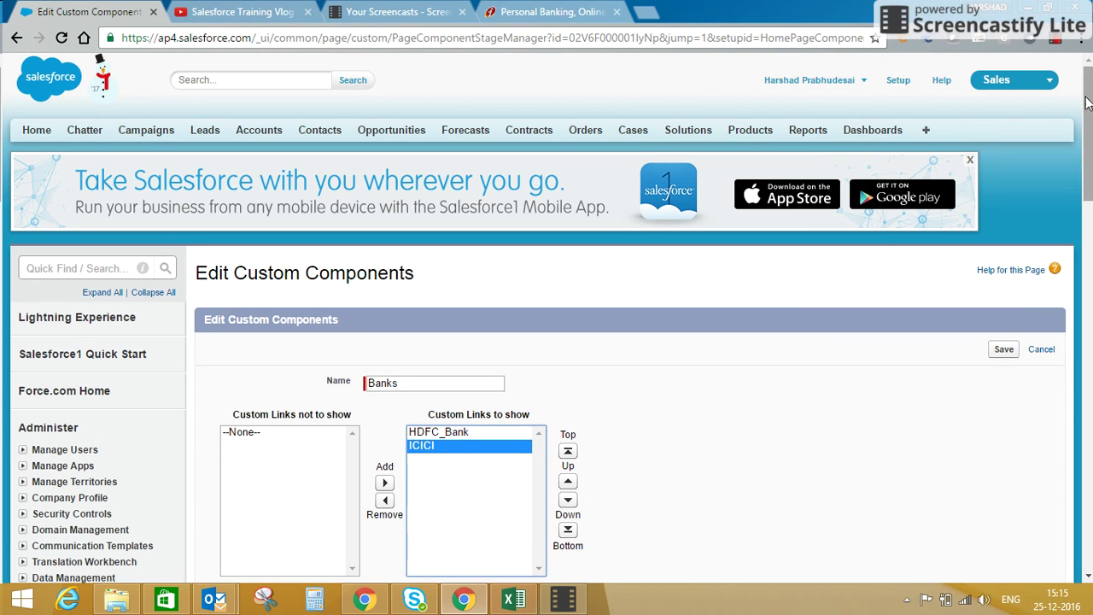
left_click_drag(1084, 102, 1085, 158)
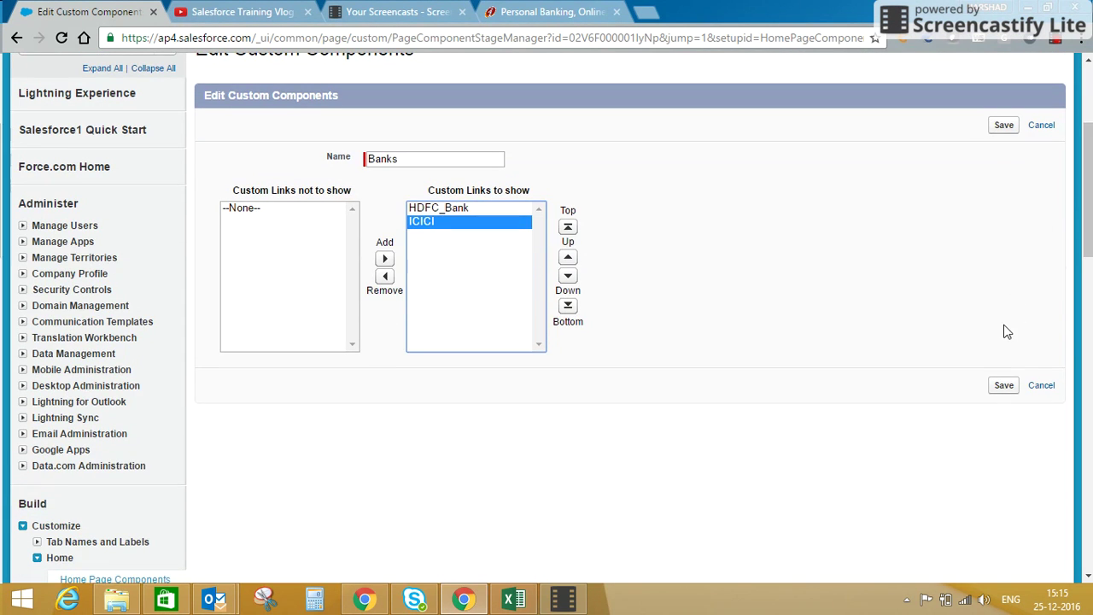
left_click(1004, 385)
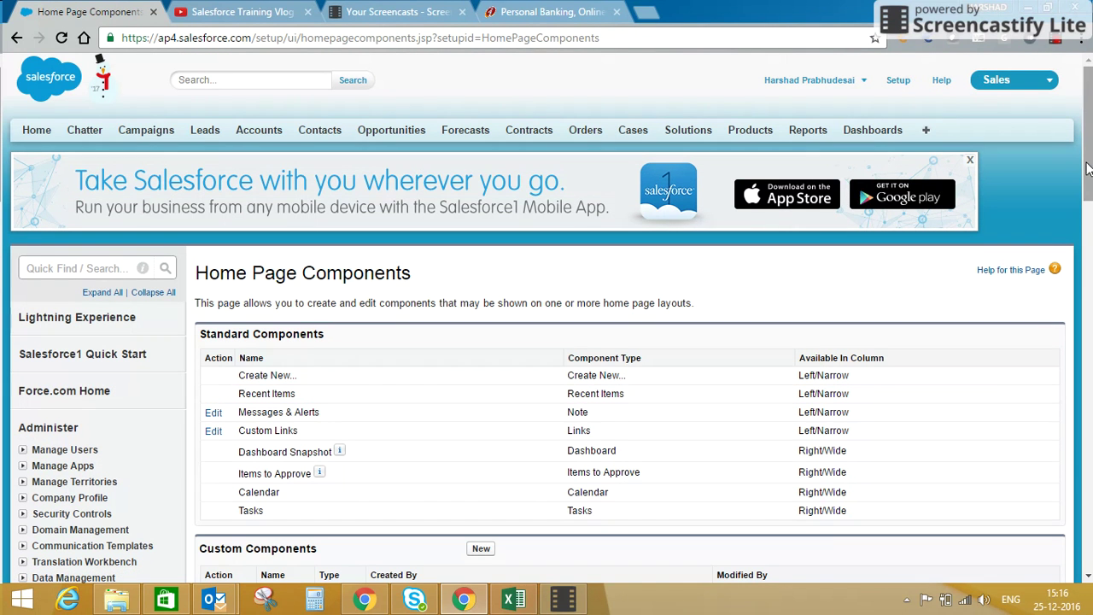
Close the ICICI Bank browser tab, test the ICICI link on the Home tab, postpone its notification request and close the bank window
left_click(616, 12)
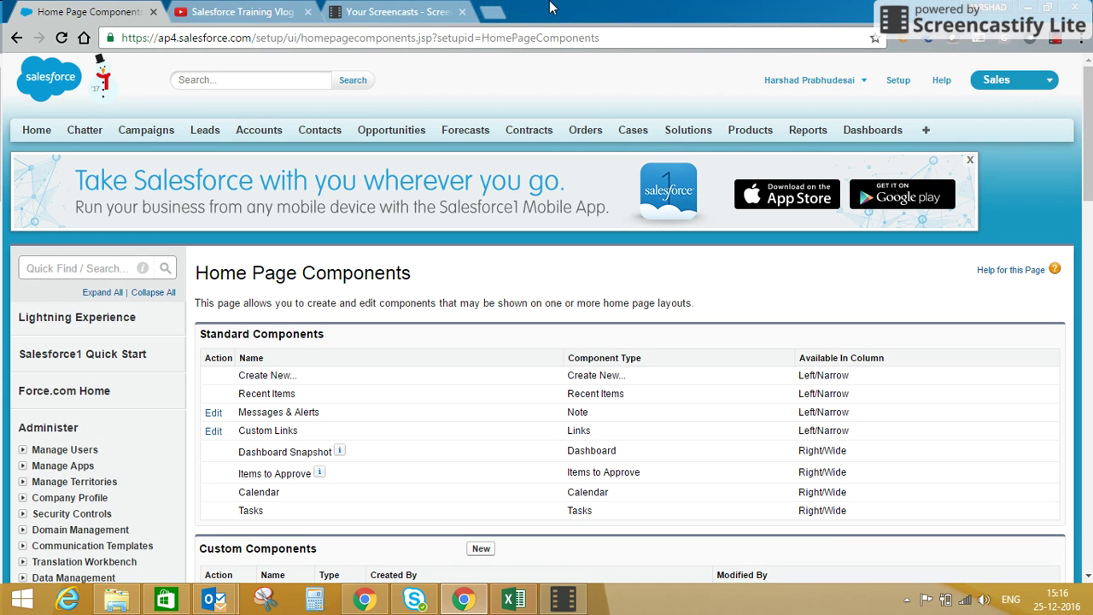
left_click(38, 132)
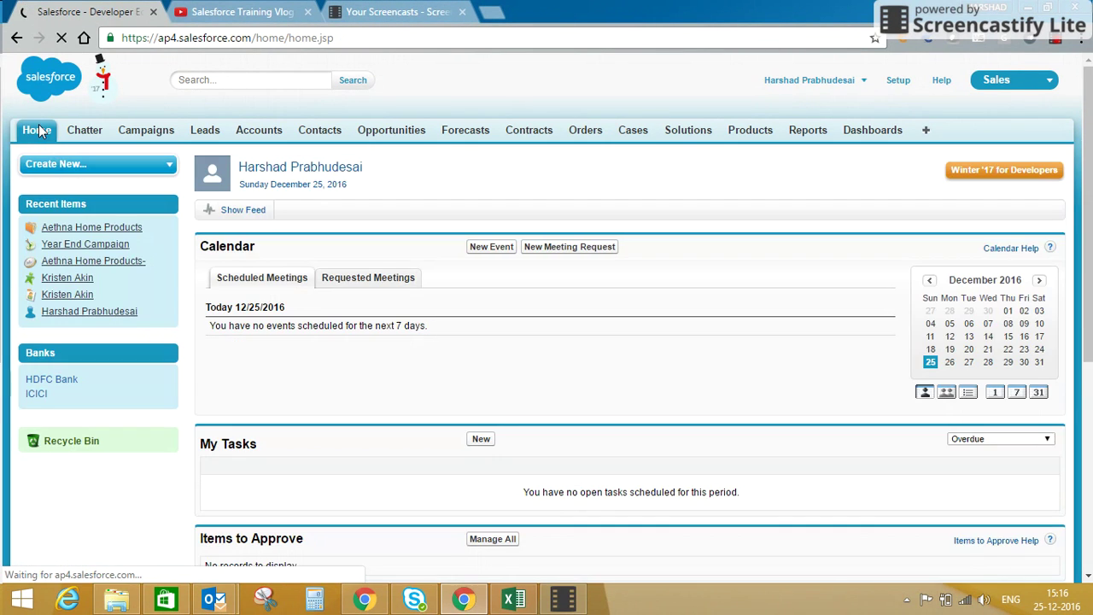
left_click(37, 398)
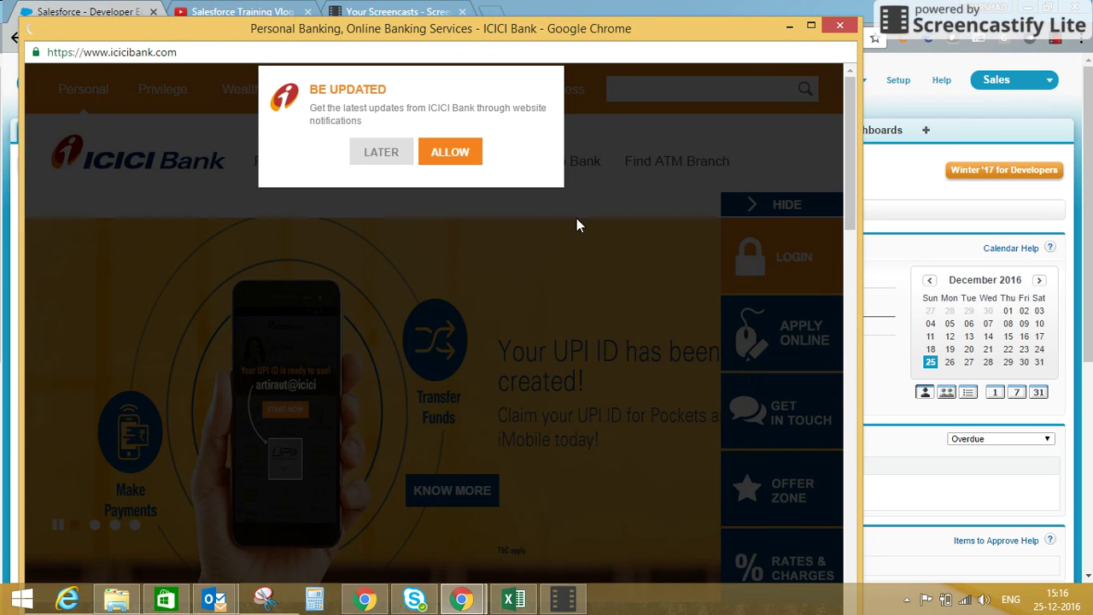
left_click(381, 153)
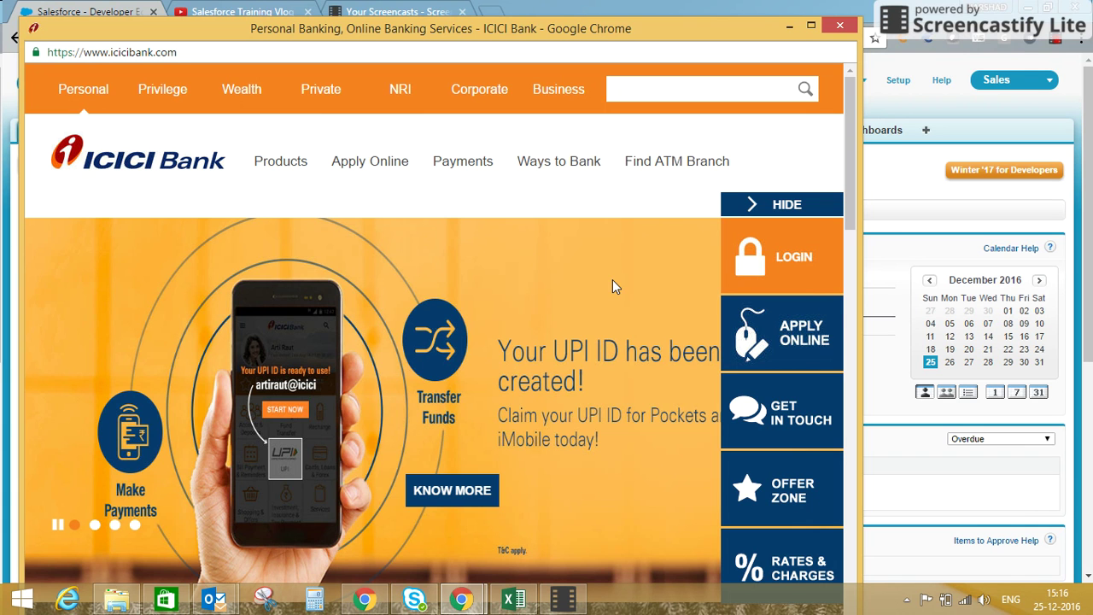
left_click(838, 28)
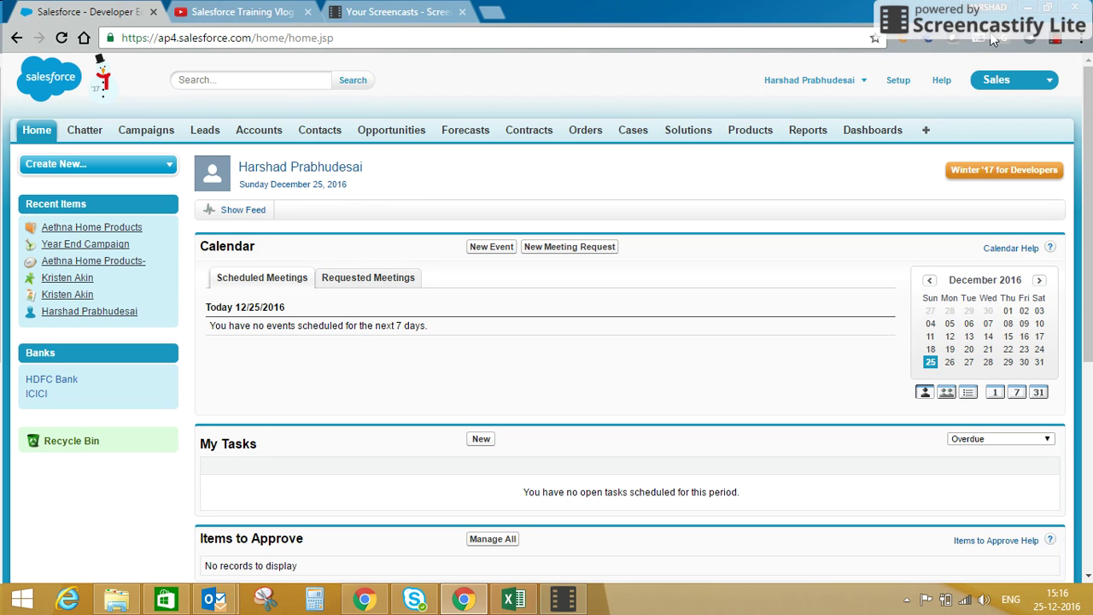
Open the day view for December 27, 2016 from the Home tab's calendar
left_click_drag(1090, 120, 1090, 158)
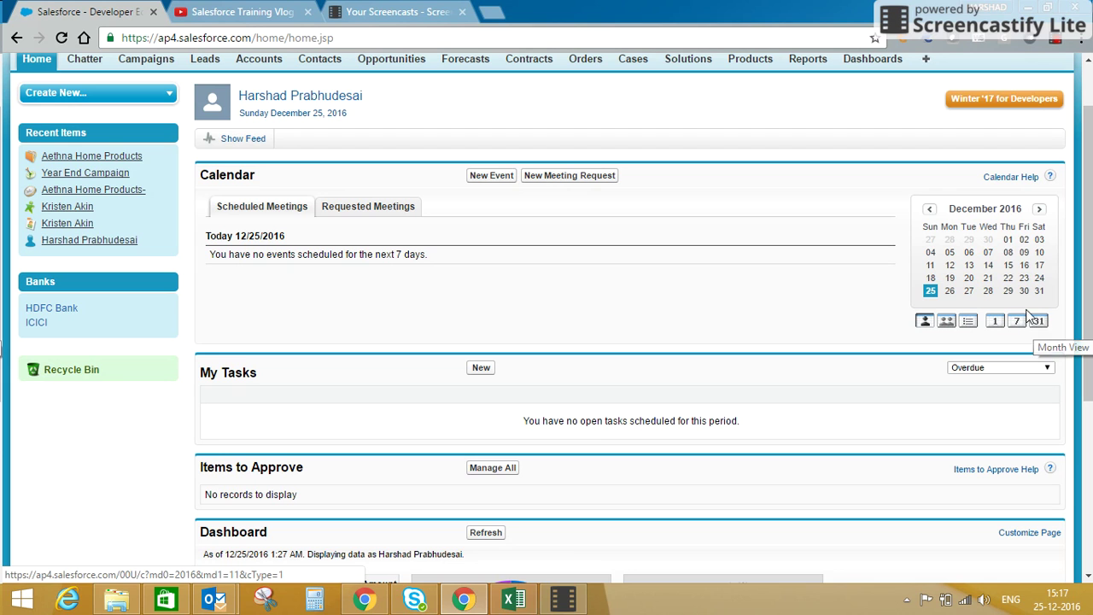
left_click(967, 291)
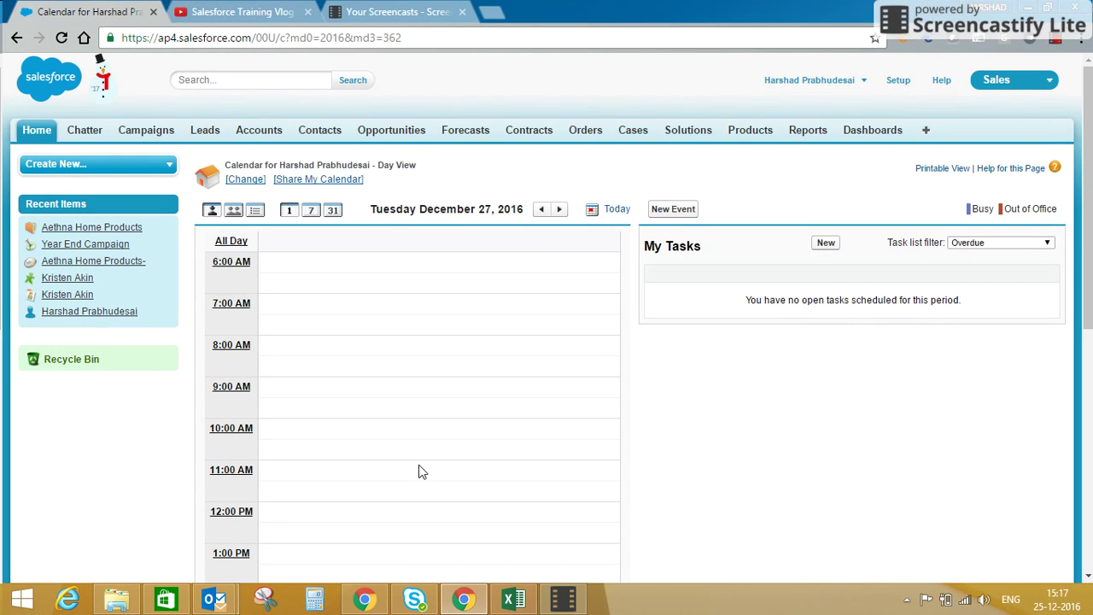
Start a new event at 11:00 AM on December 27, 2016 with subject "Follow up", related to the opportunity "Aethna Home Products-"
left_click_drag(1088, 278, 1090, 343)
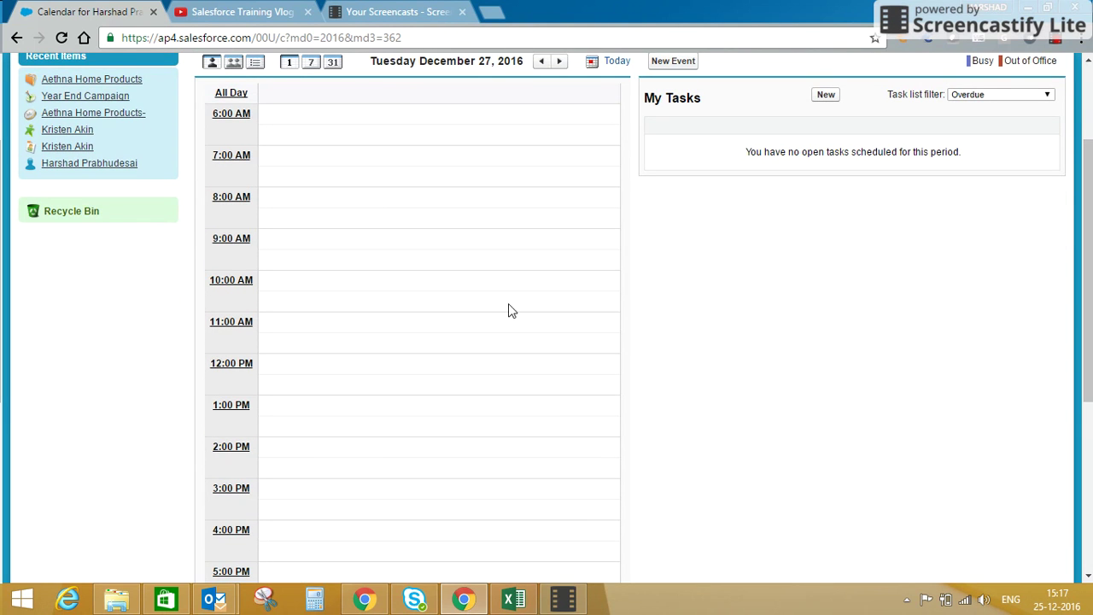
left_click(232, 323)
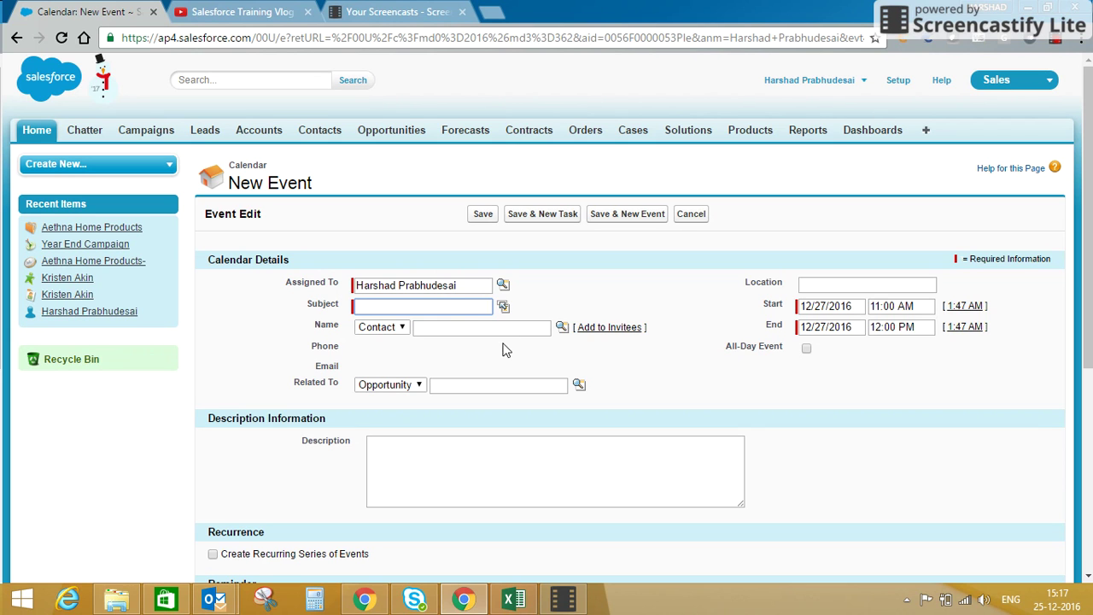
type("Follow up")
left_click(579, 386)
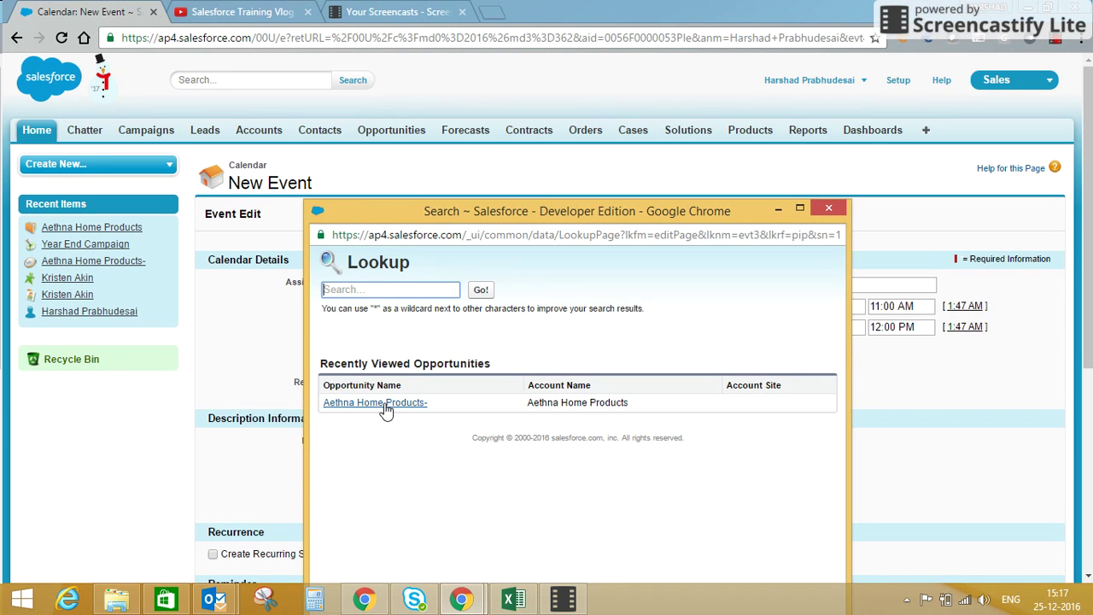
left_click(386, 407)
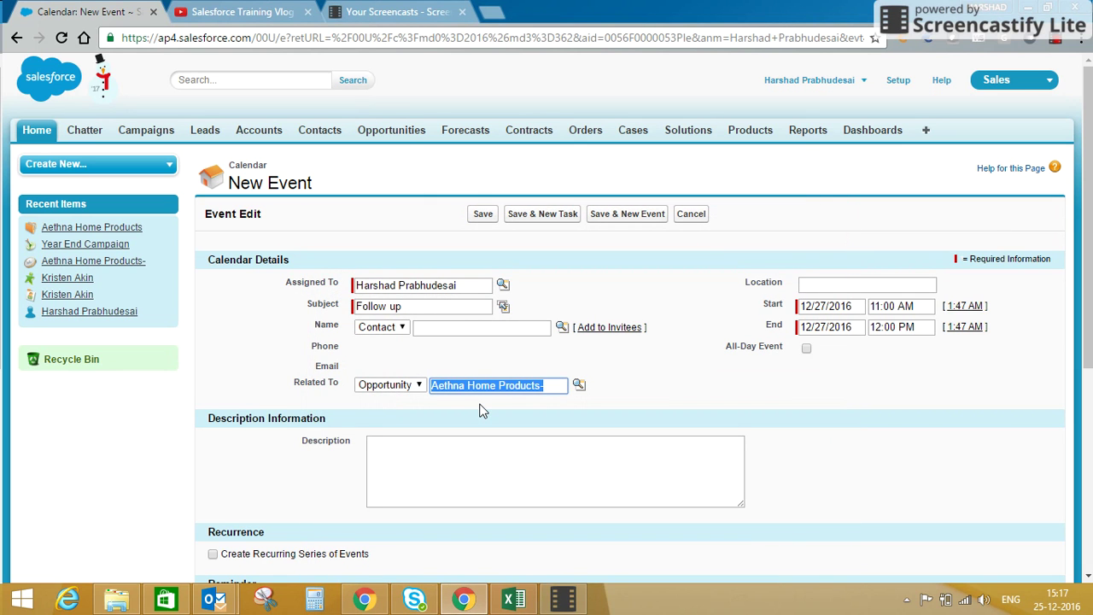
Set the event's location to "Office", save the event and return to the Home tab
left_click(843, 293)
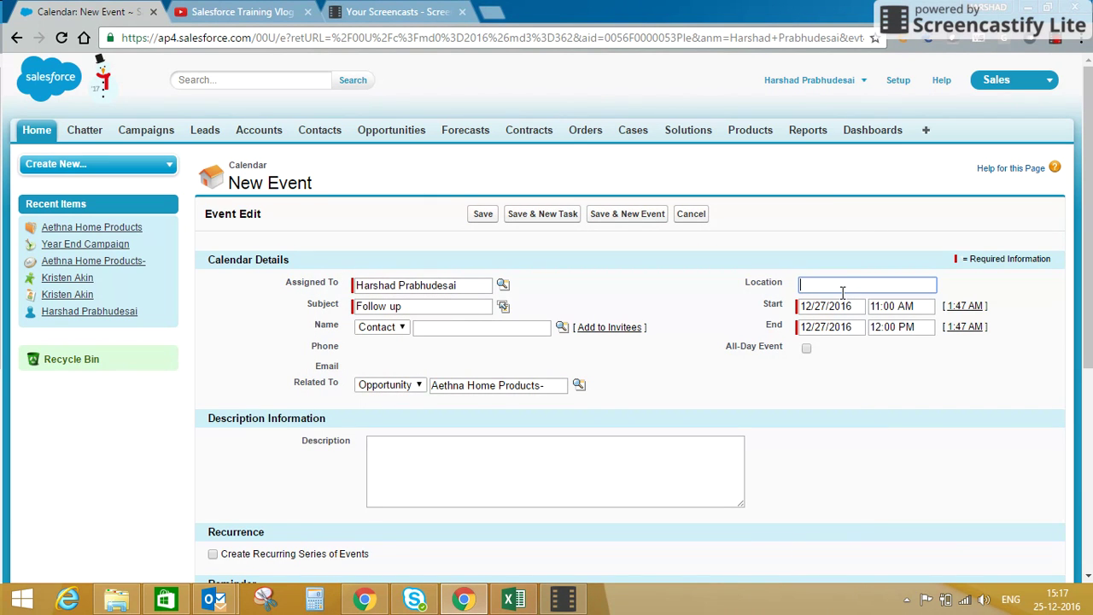
type("Office")
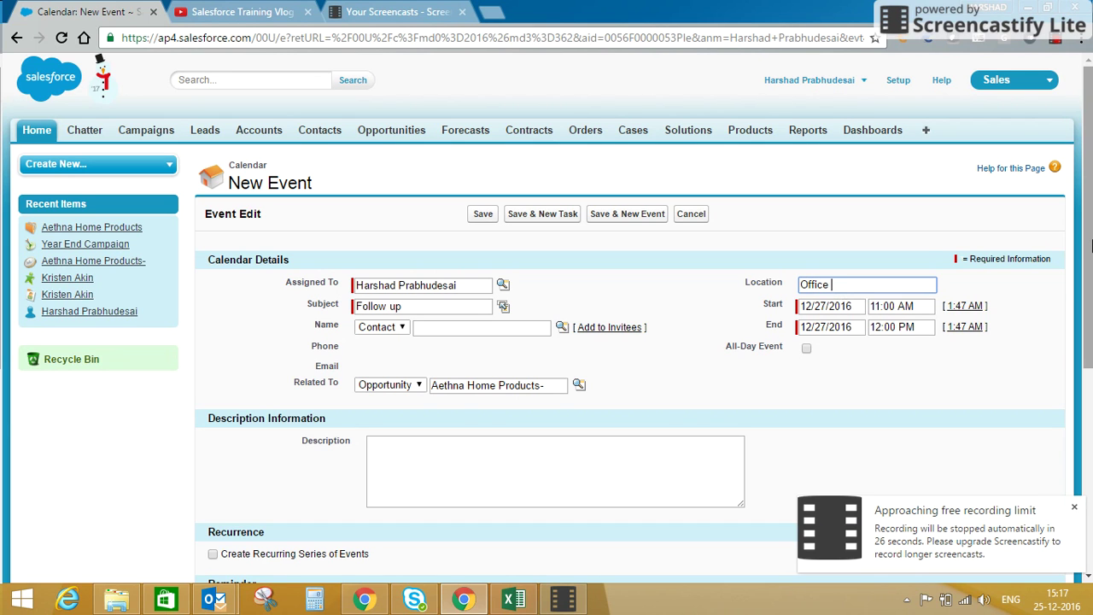
left_click(480, 213)
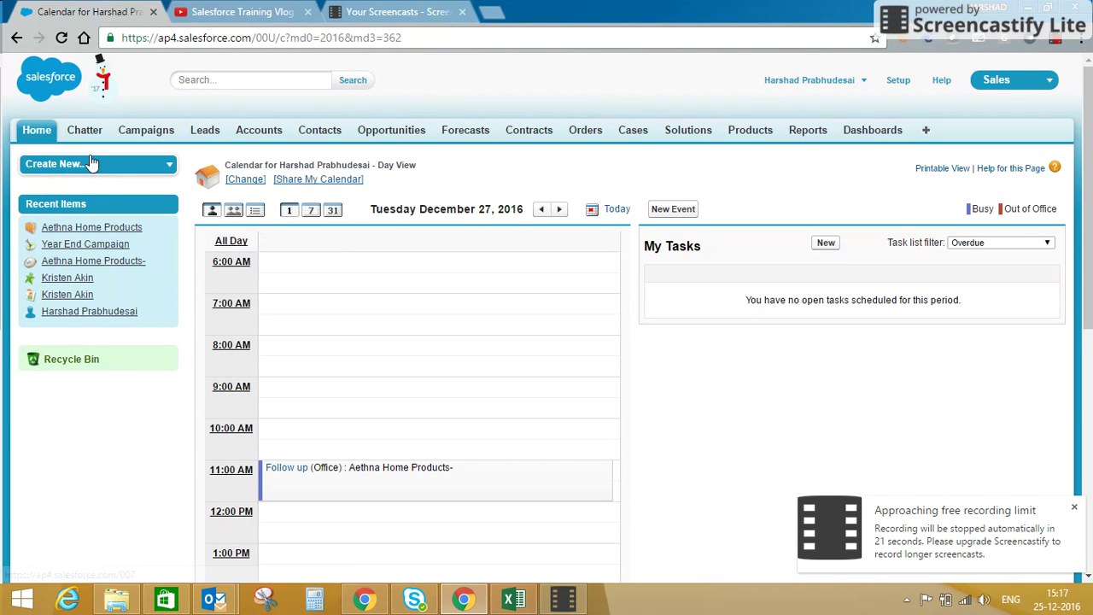
left_click(37, 131)
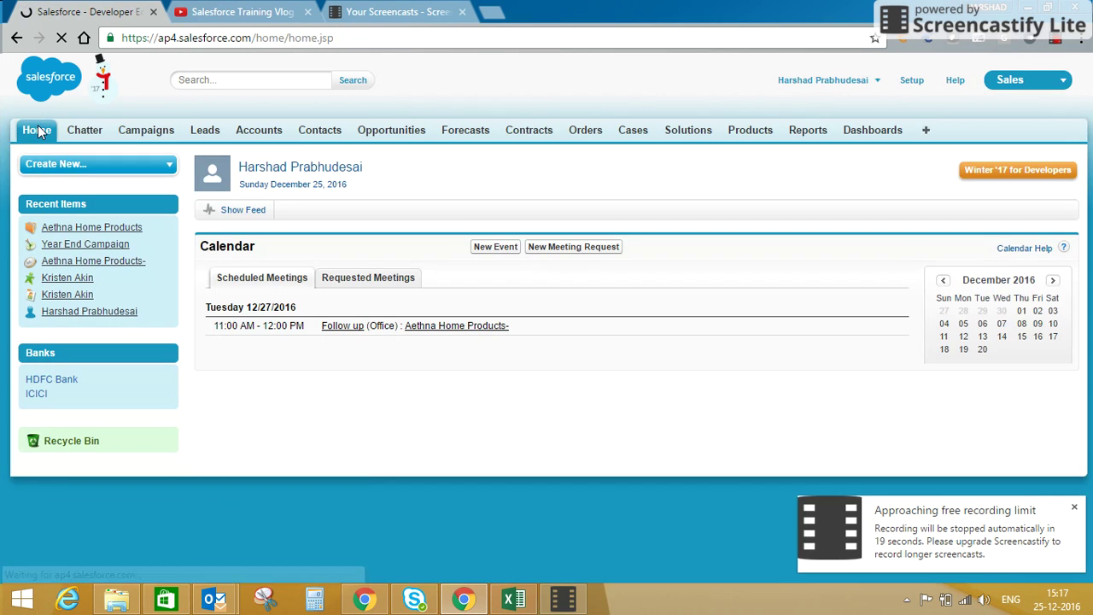